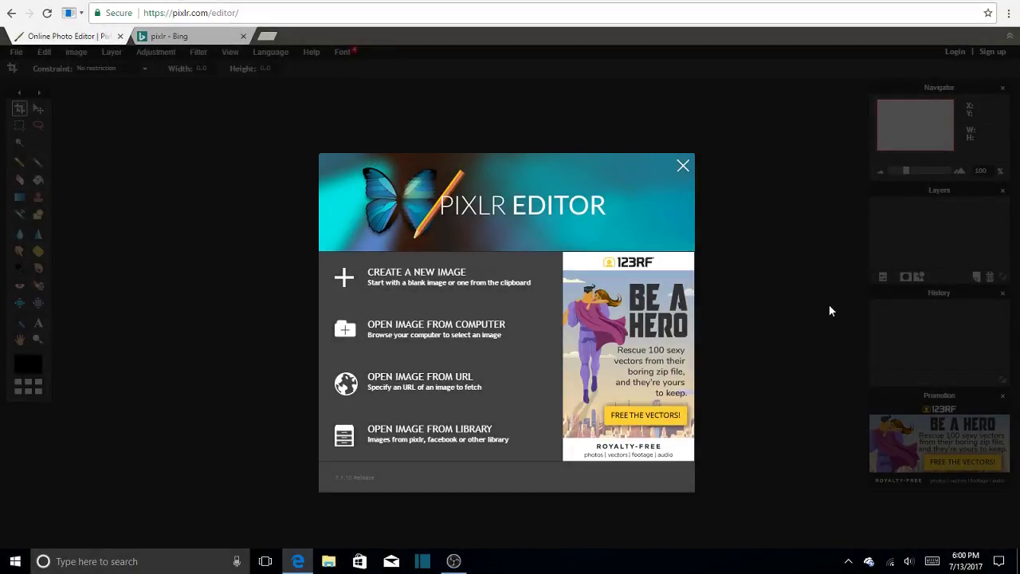
Glance through the Bing 'pixlr' search results, then close that tab, leaving Pixlr Editor open
{"action": "left_click", "coordinate": [212, 32]}
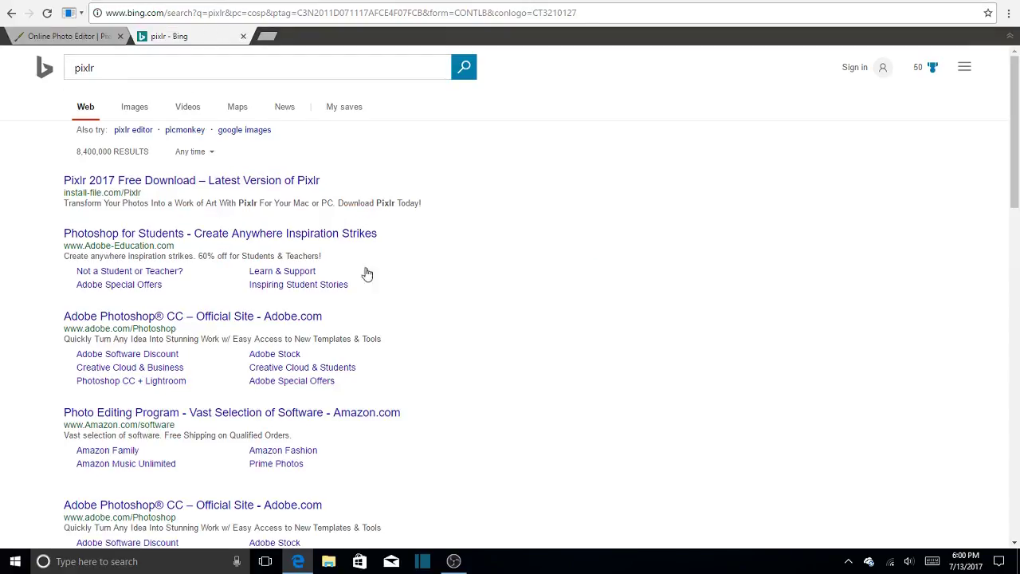
{"action": "scroll", "coordinate": [364, 273], "scroll_direction": "down", "scroll_amount": 5}
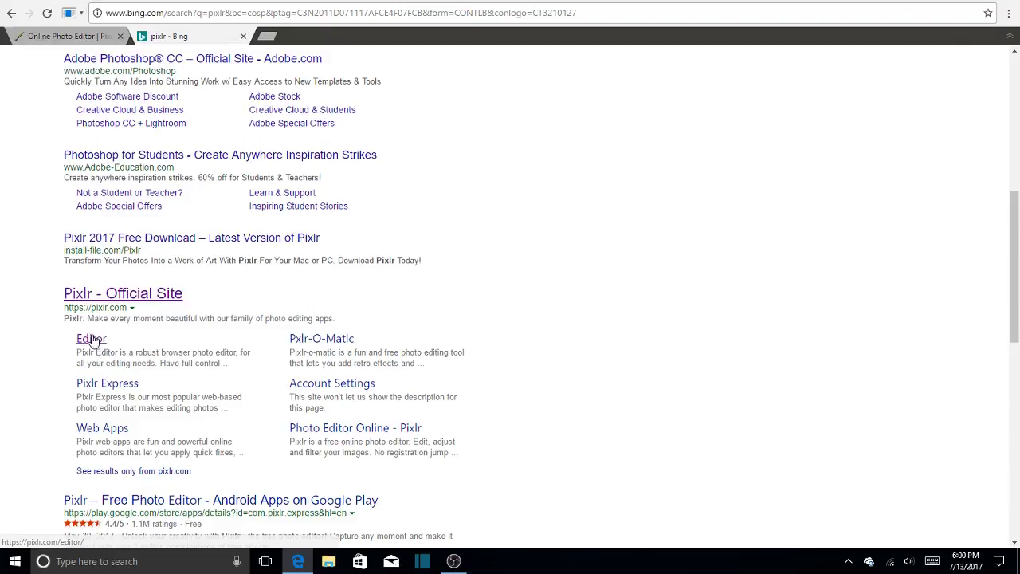
{"action": "left_click", "coordinate": [244, 37]}
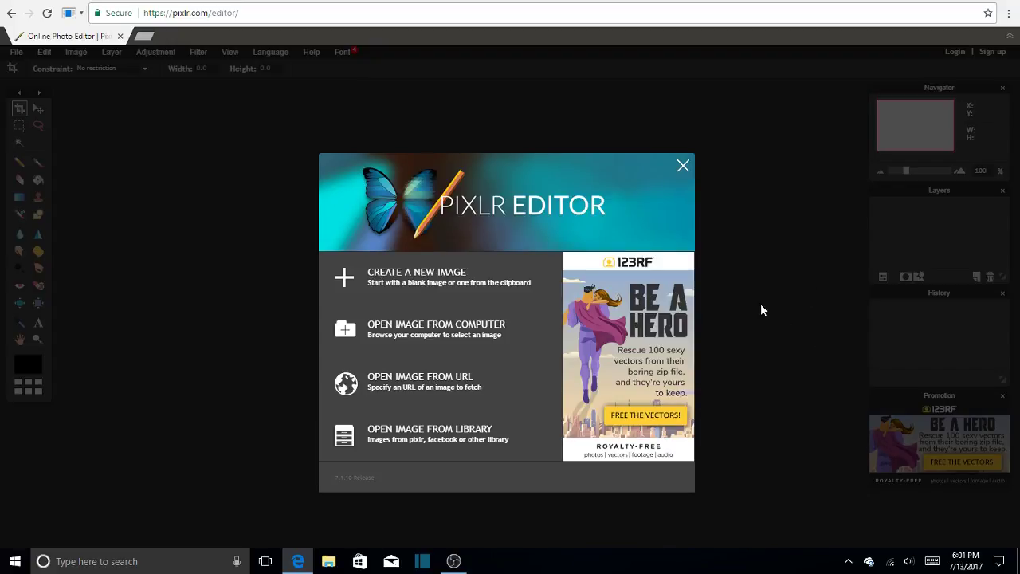
Make a new image named 'banner' with width 2560 and height 1440
{"action": "left_click", "coordinate": [491, 284]}
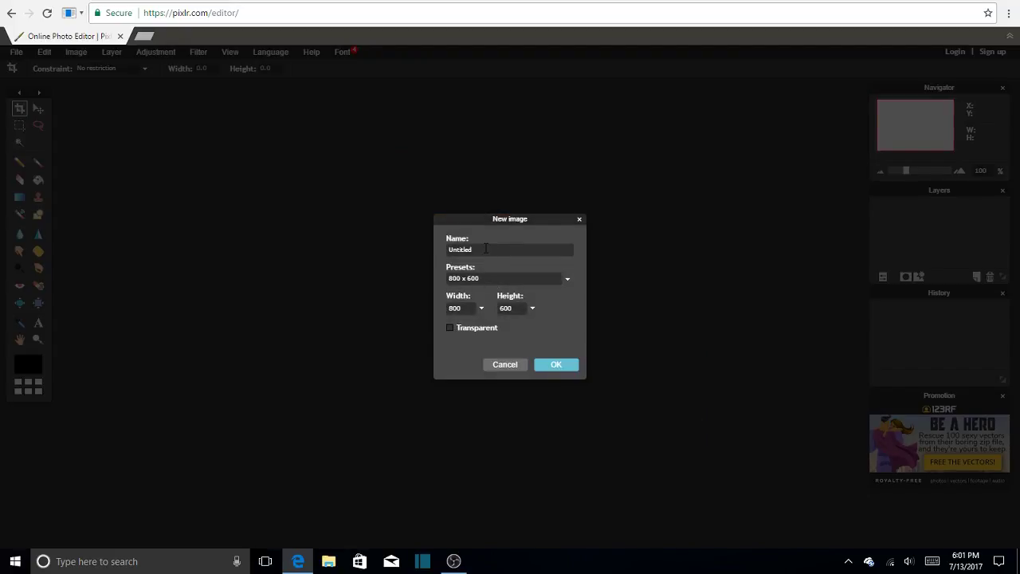
{"action": "left_click_drag", "start_coordinate": [487, 250], "coordinate": [449, 249]}
{"action": "type", "text": "banner"}
{"action": "left_click", "coordinate": [480, 309]}
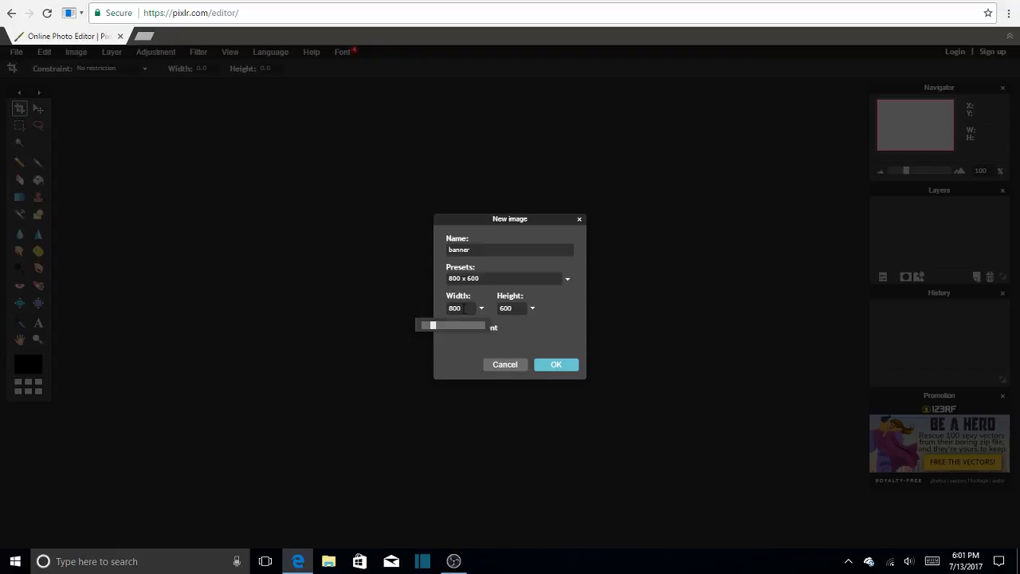
{"action": "left_click", "coordinate": [463, 308]}
{"action": "key", "text": "BackSpace"}
{"action": "key", "text": "BackSpace"}
{"action": "key", "text": "BackSpace"}
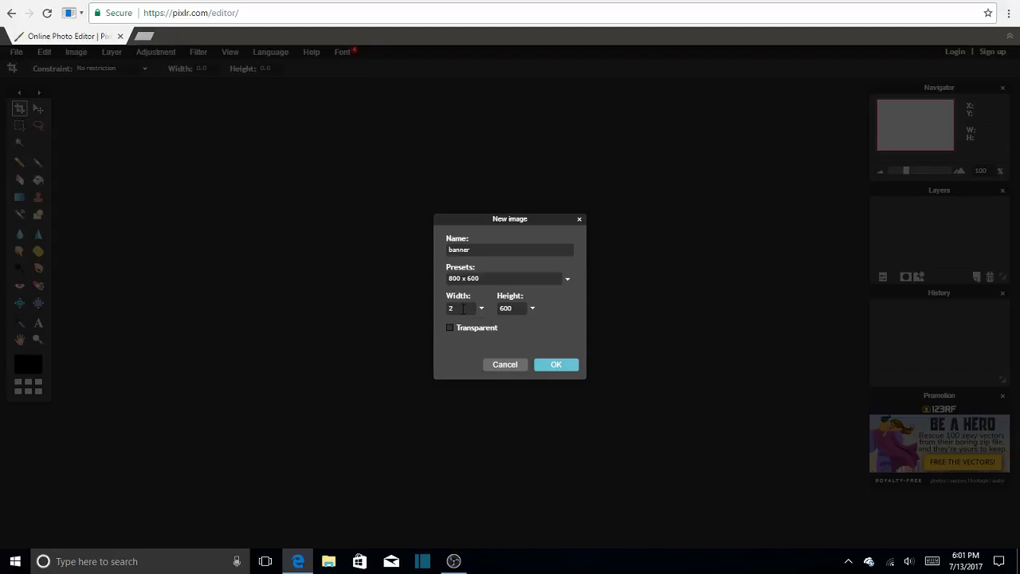
{"action": "type", "text": "2560"}
{"action": "left_click", "coordinate": [520, 311]}
{"action": "key", "text": "BackSpace"}
{"action": "key", "text": "BackSpace"}
{"action": "key", "text": "BackSpace"}
{"action": "type", "text": "1440"}
{"action": "left_click", "coordinate": [570, 363]}
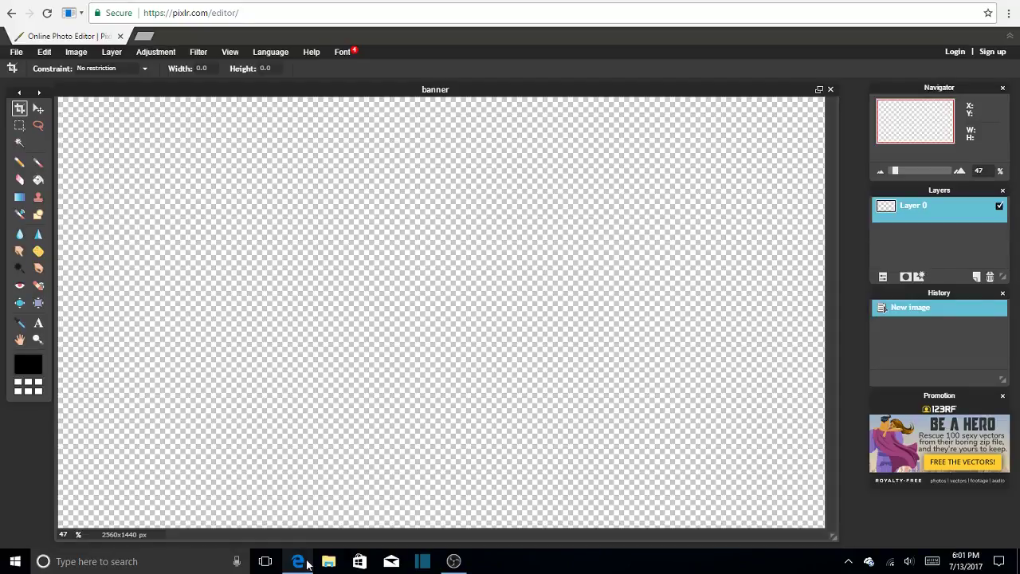
{"action": "left_click", "coordinate": [307, 562]}
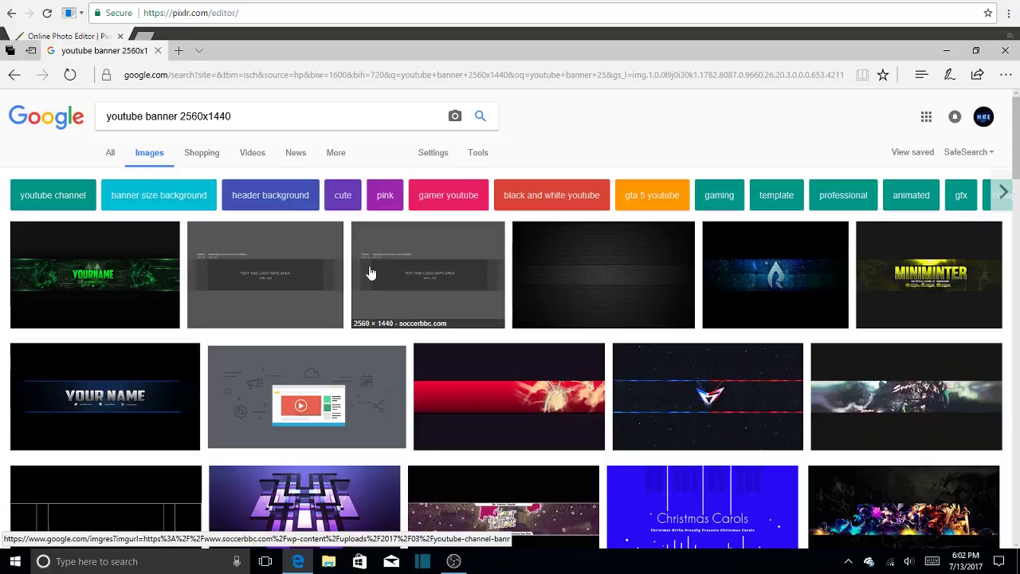
Open the youtube-channel-banner template file as a new layer, Layer 1, over the canvas
{"action": "left_click", "coordinate": [90, 38]}
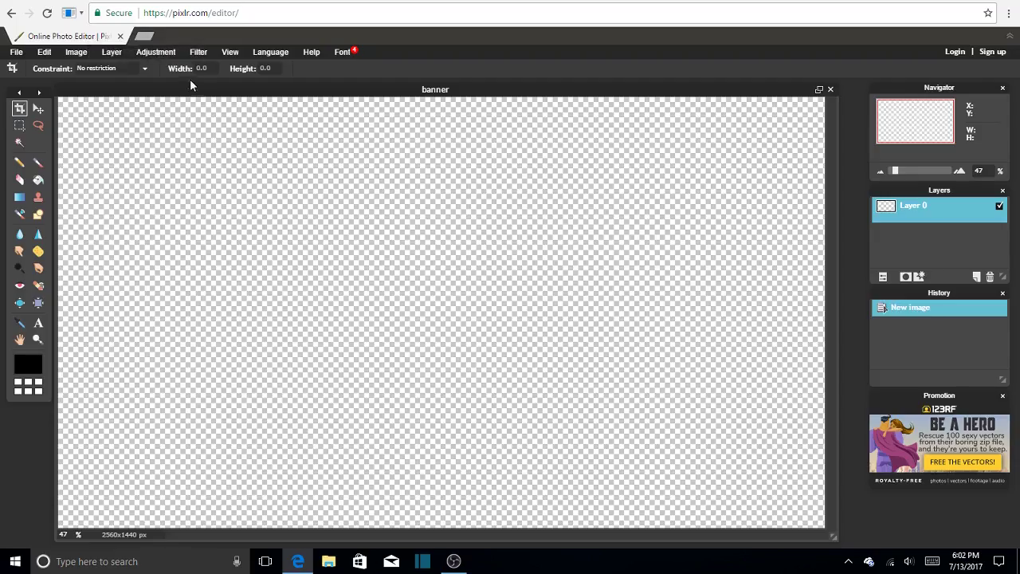
{"action": "left_click", "coordinate": [112, 53]}
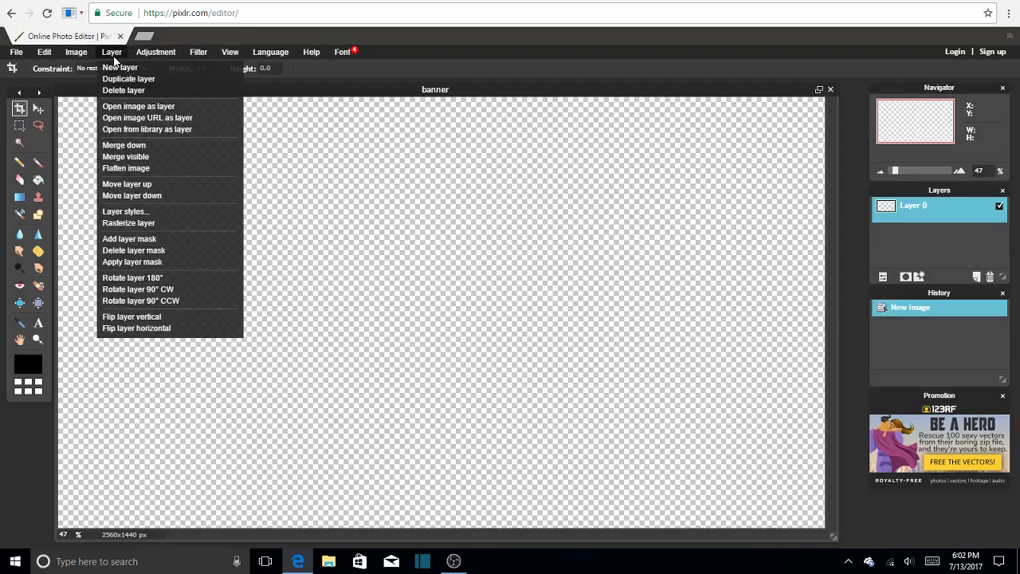
{"action": "left_click", "coordinate": [157, 109]}
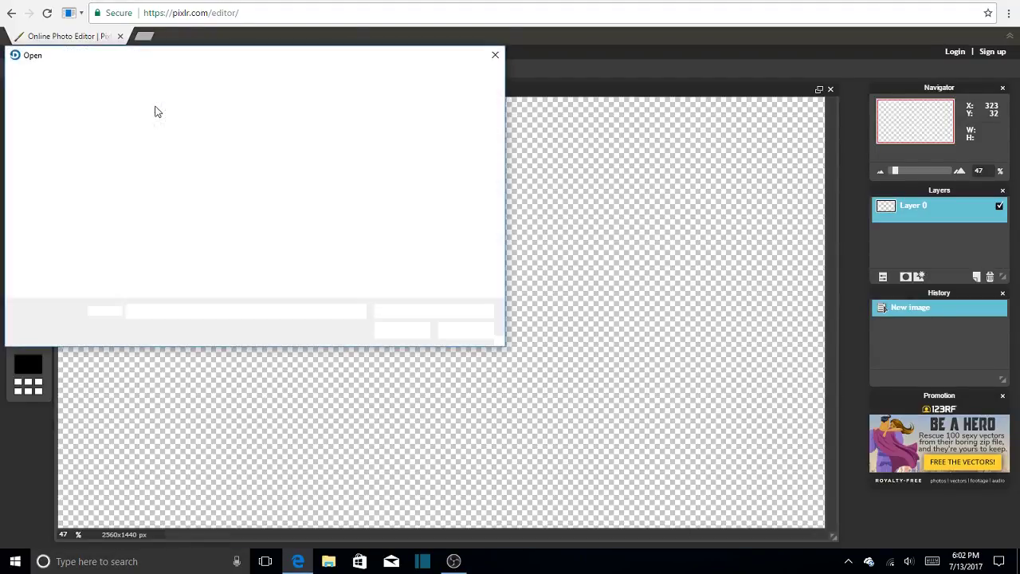
{"action": "left_click", "coordinate": [227, 140]}
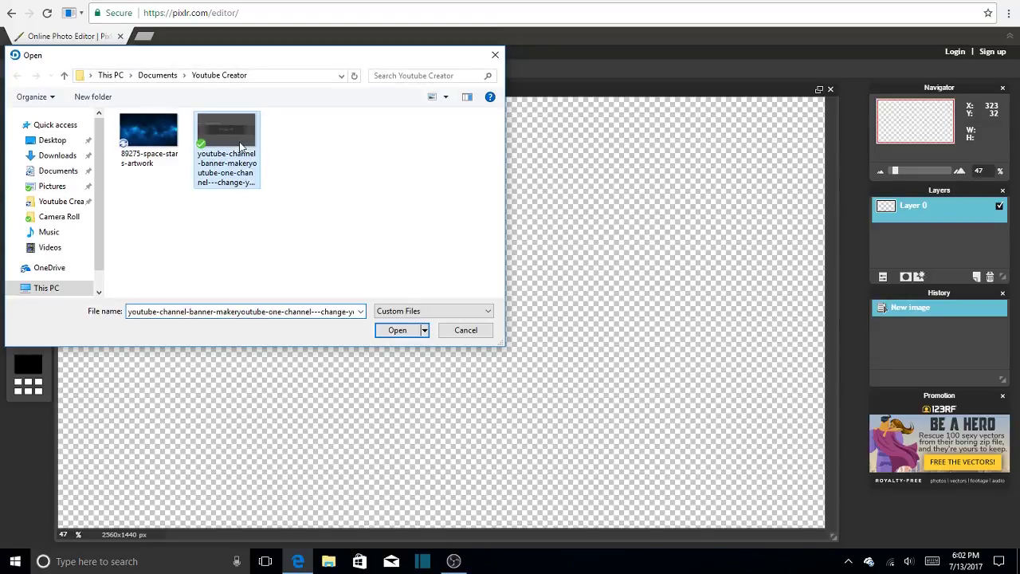
{"action": "left_click", "coordinate": [395, 330]}
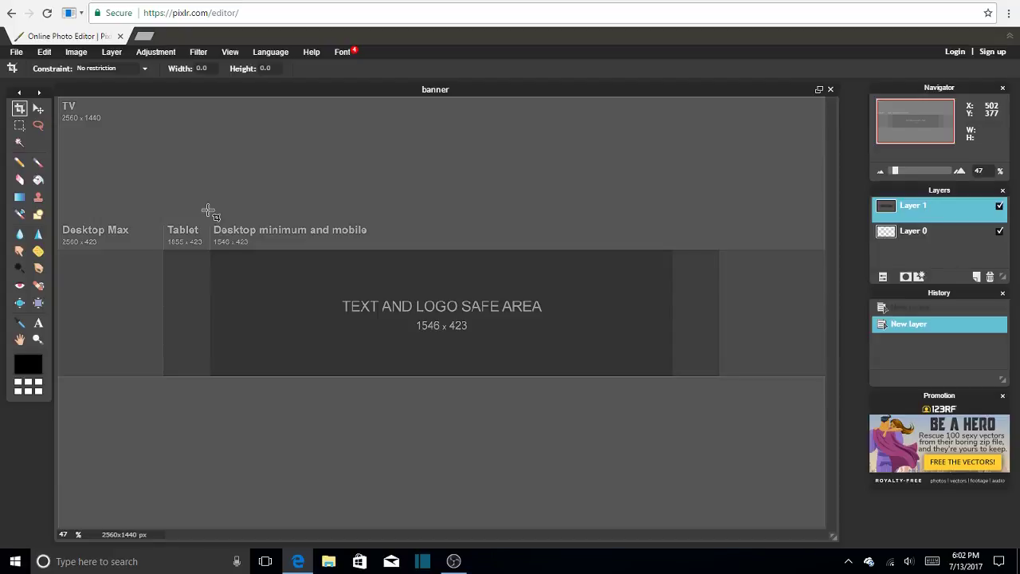
Marquee-select the template's 2560 x 423 middle desktop band, delete it, and deselect
{"action": "left_click", "coordinate": [21, 125]}
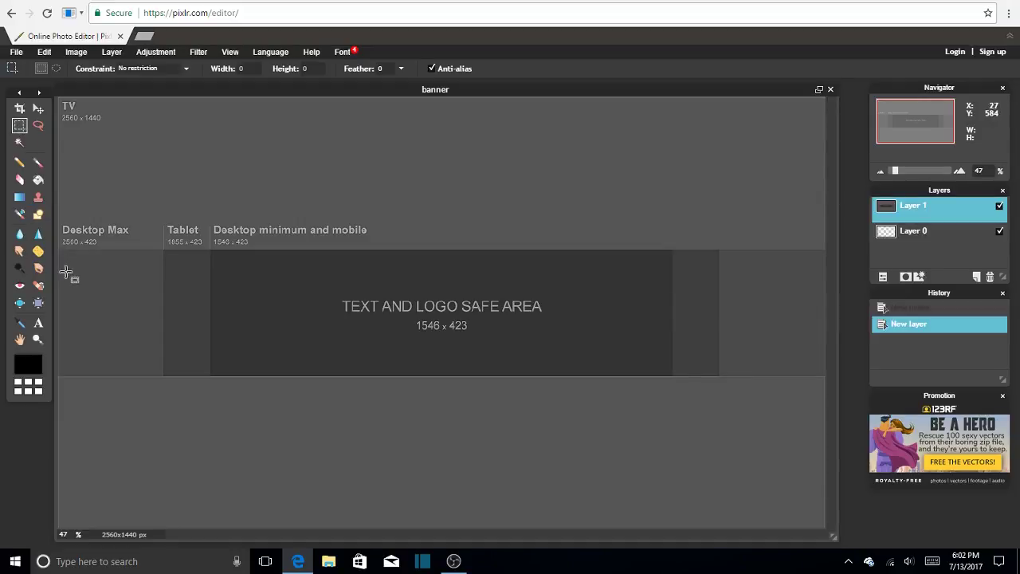
{"action": "left_click_drag", "start_coordinate": [58, 250], "coordinate": [841, 378]}
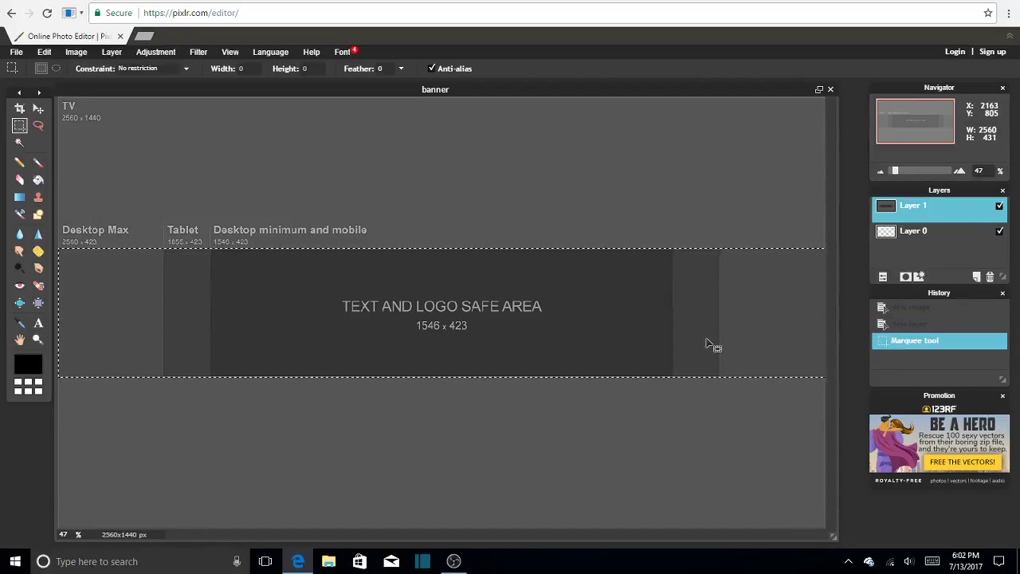
{"action": "key", "text": "Delete"}
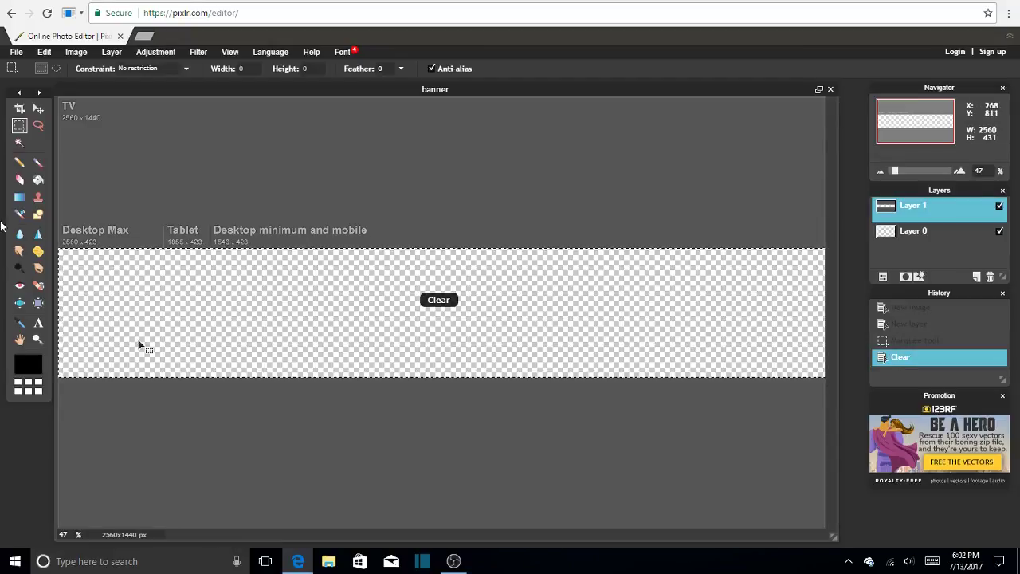
{"action": "left_click", "coordinate": [38, 109]}
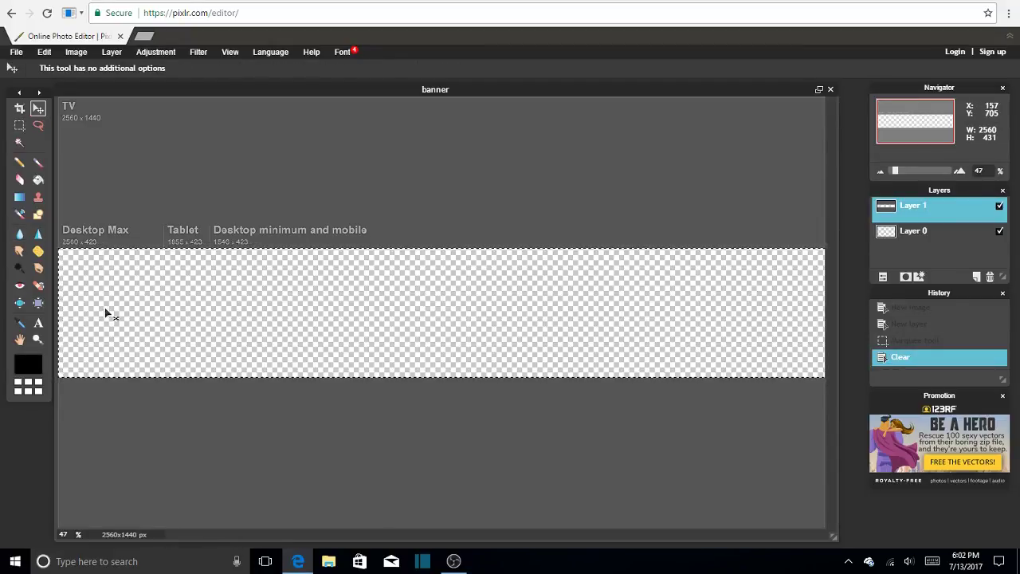
{"action": "left_click", "coordinate": [20, 125]}
{"action": "left_click", "coordinate": [83, 140]}
{"action": "left_click", "coordinate": [38, 109]}
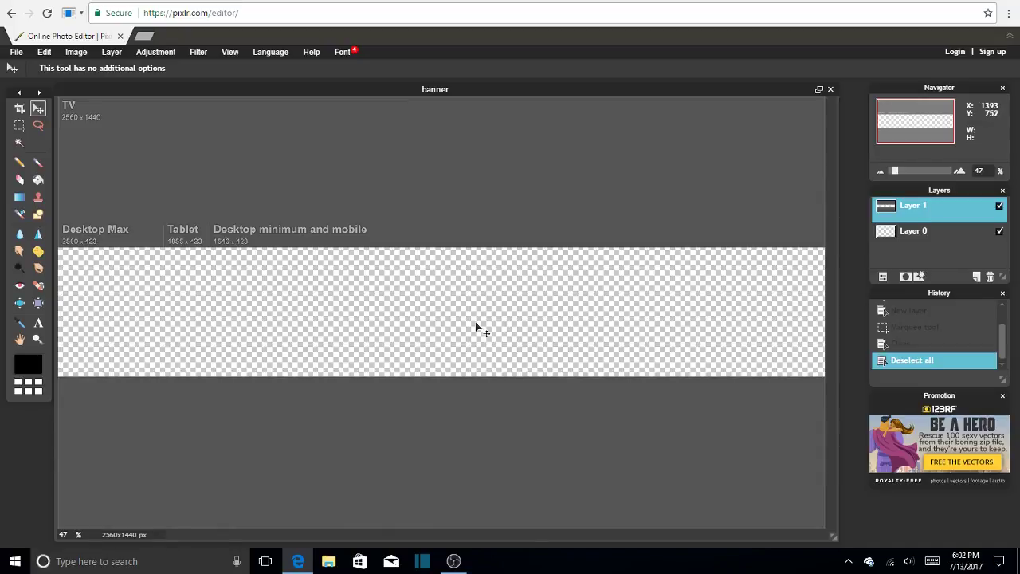
Open 89275-space-stars-artwork as Layer 2 and drag template Layer 1 above it
{"action": "left_click", "coordinate": [114, 52]}
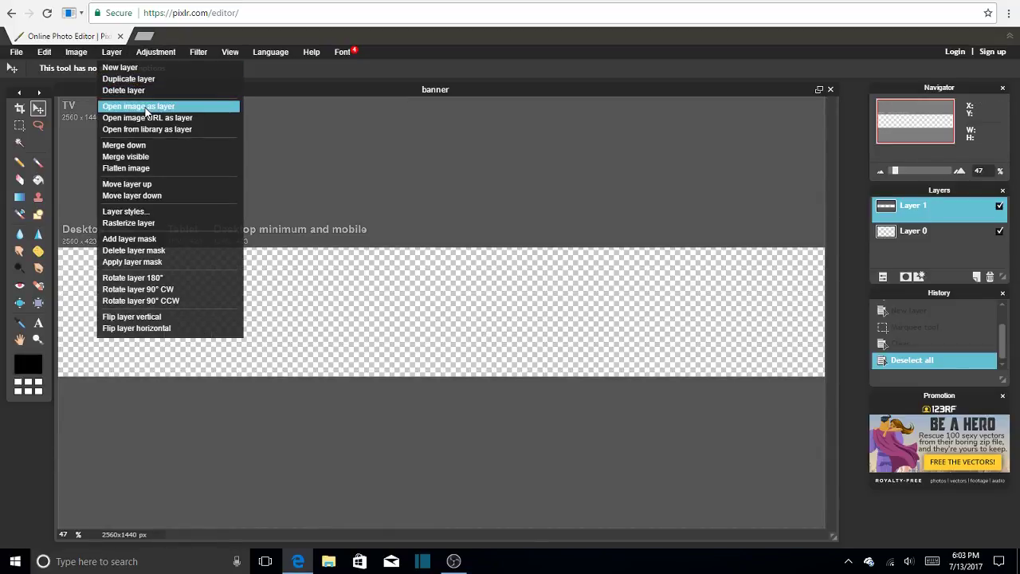
{"action": "left_click", "coordinate": [146, 109]}
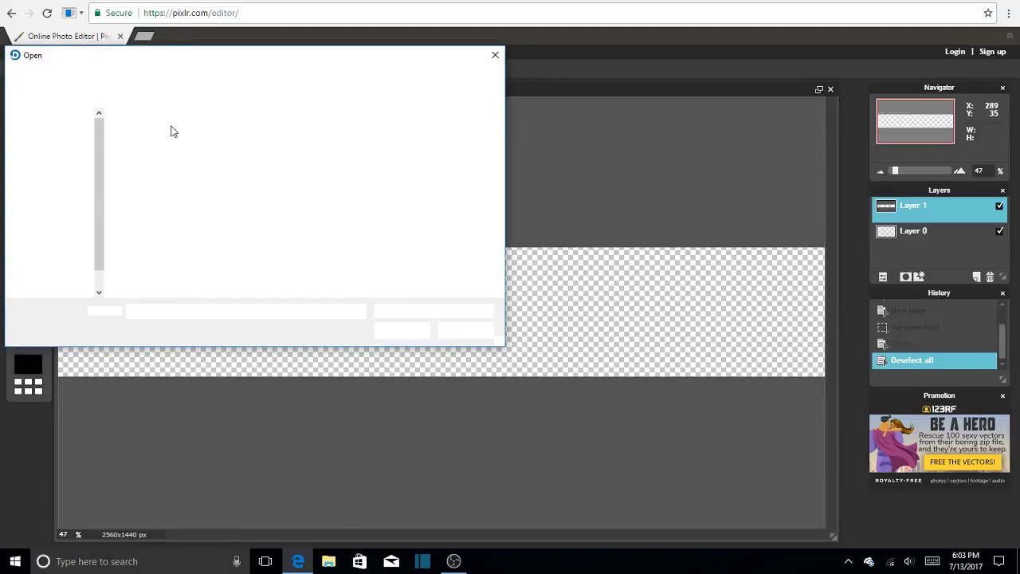
{"action": "left_click", "coordinate": [170, 139]}
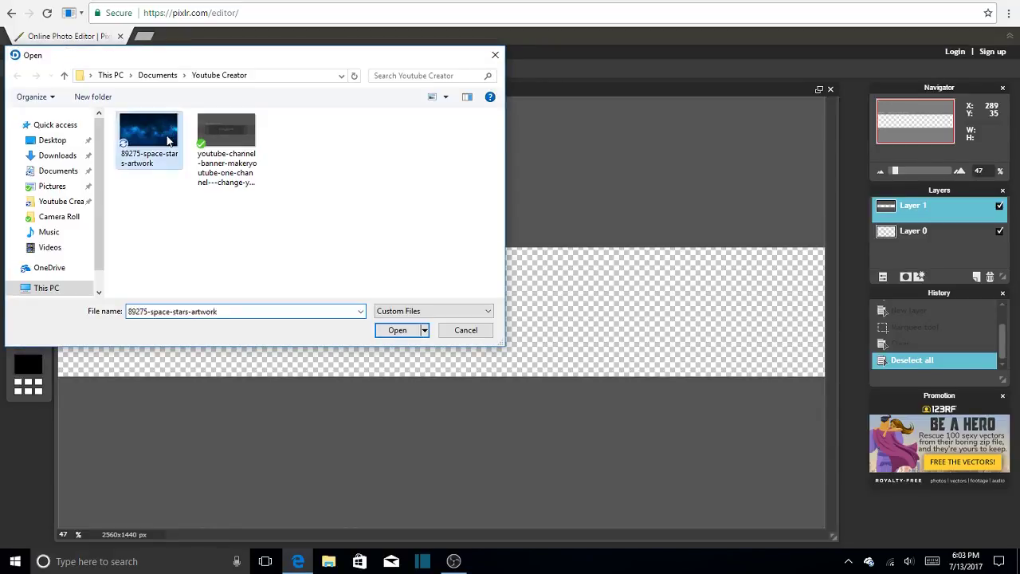
{"action": "left_click", "coordinate": [398, 337]}
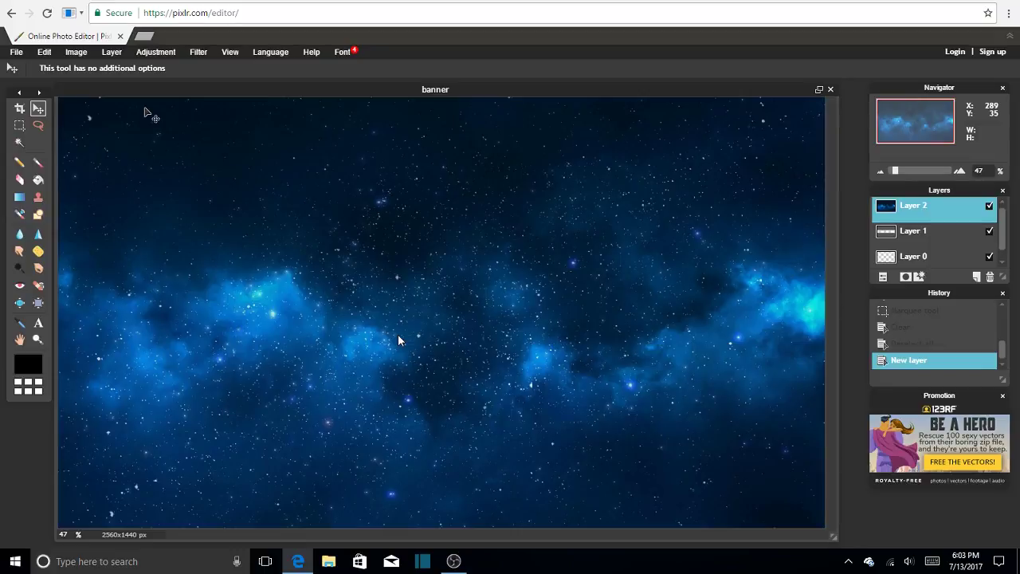
{"action": "left_click", "coordinate": [923, 239]}
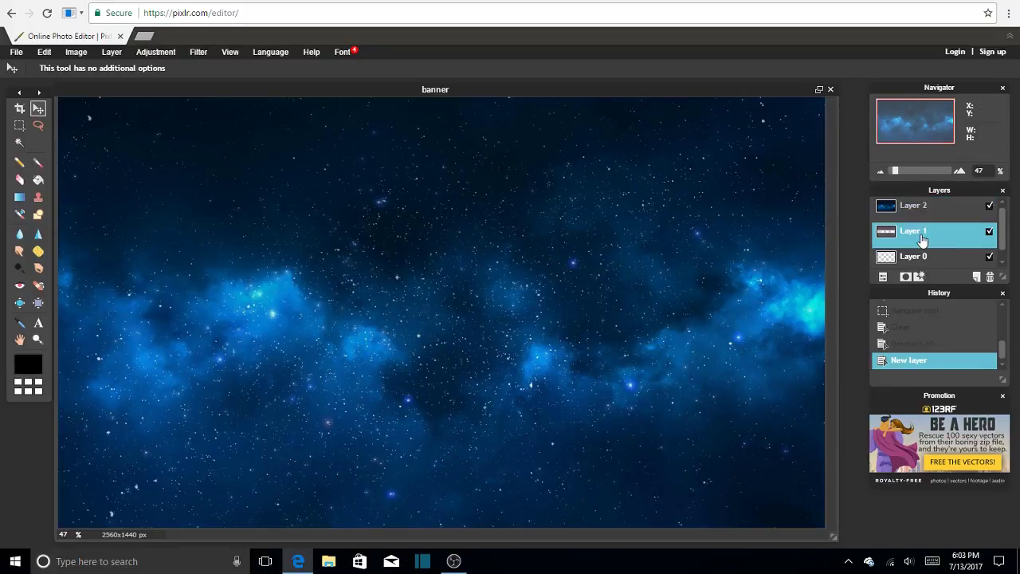
{"action": "left_click_drag", "start_coordinate": [923, 239], "coordinate": [925, 212]}
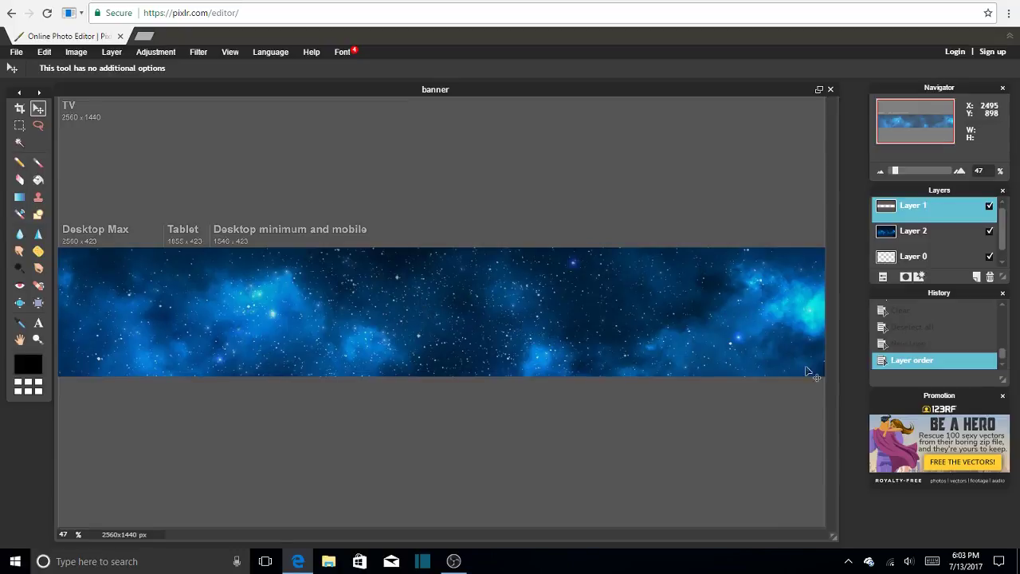
Add Layer 3 above the starfield and fill it solid black with the Paint Bucket
{"action": "left_click", "coordinate": [920, 236]}
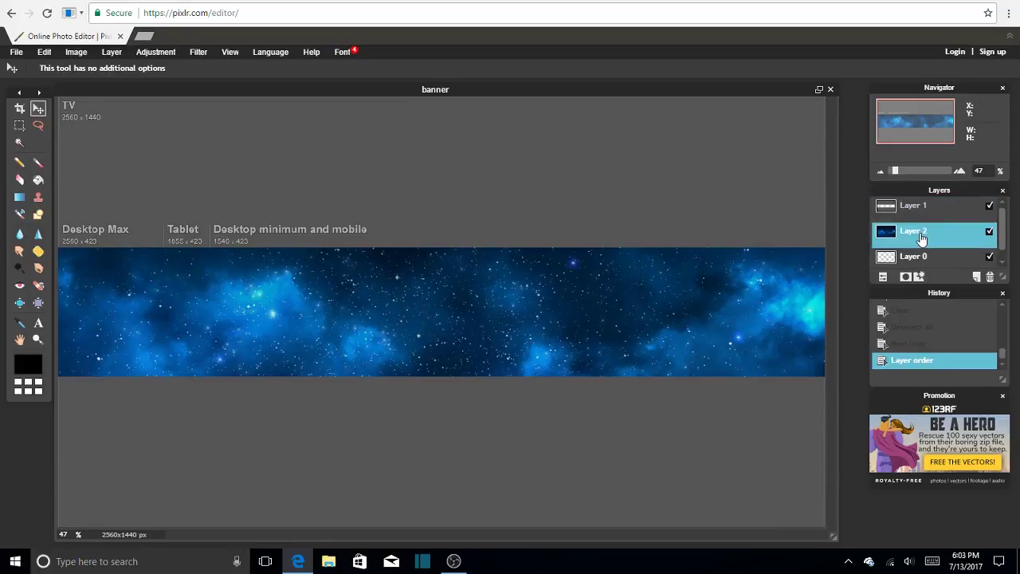
{"action": "left_click", "coordinate": [978, 277]}
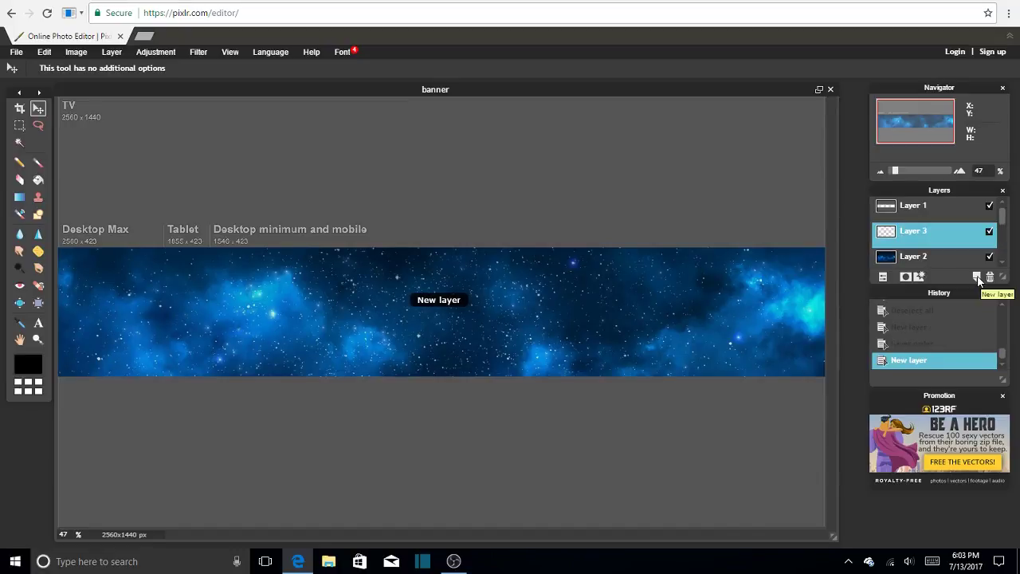
{"action": "left_click", "coordinate": [37, 181]}
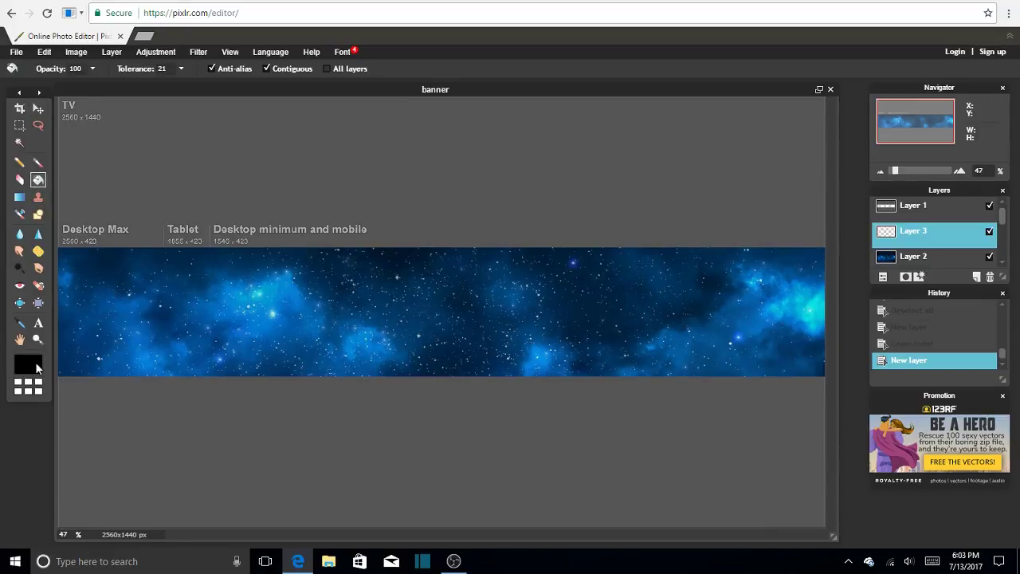
{"action": "left_click", "coordinate": [192, 296]}
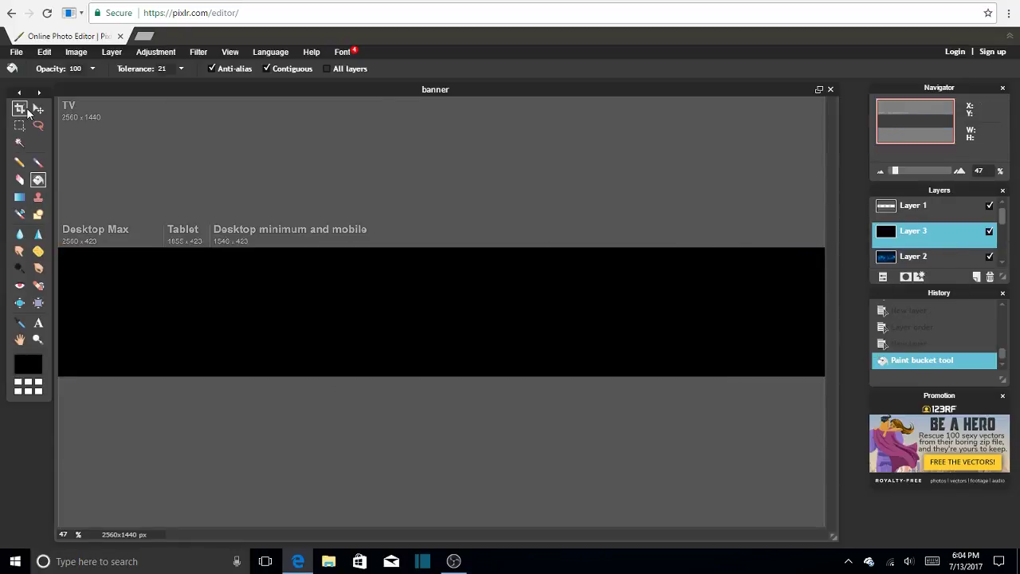
Set black Layer 3 to Overlay blend mode at roughly 65 opacity
{"action": "left_click", "coordinate": [38, 108]}
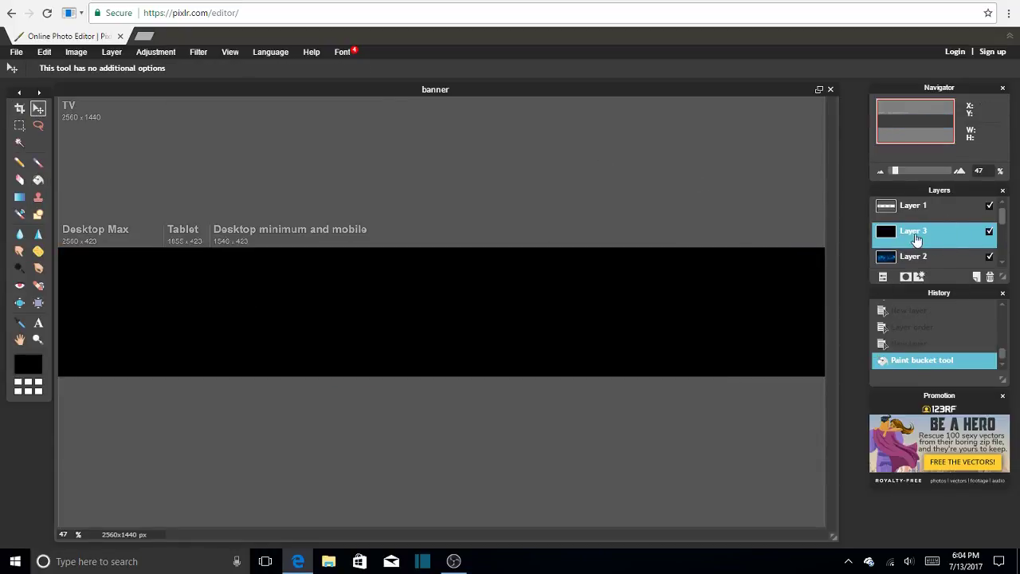
{"action": "left_click", "coordinate": [884, 279]}
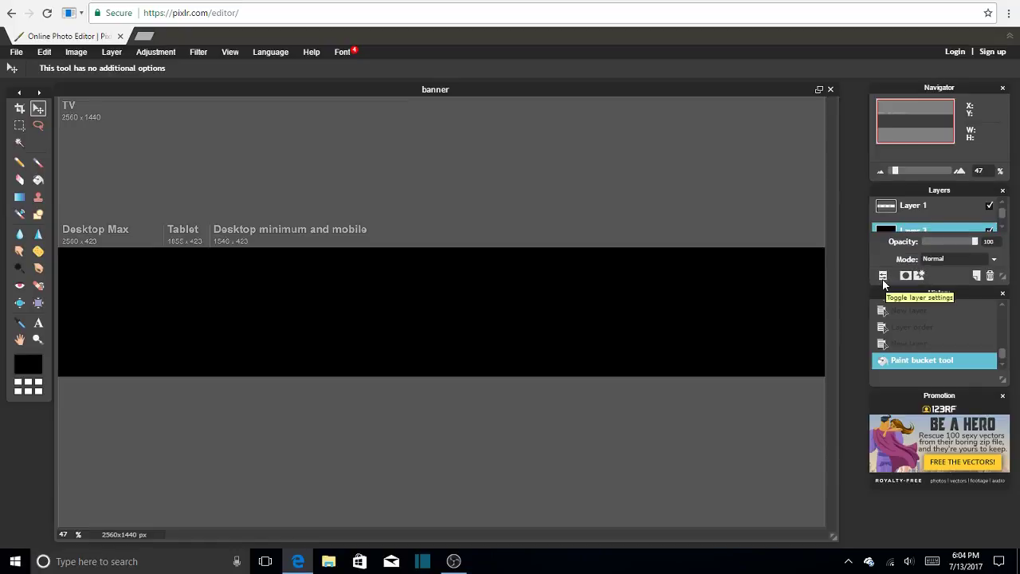
{"action": "left_click", "coordinate": [978, 263]}
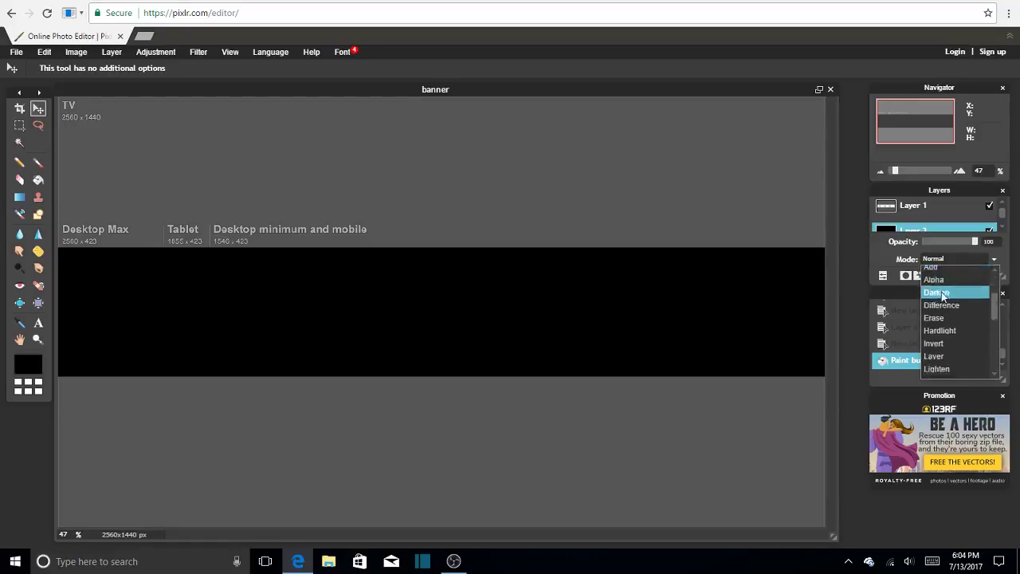
{"action": "scroll", "coordinate": [957, 327], "scroll_direction": "down", "scroll_amount": 3}
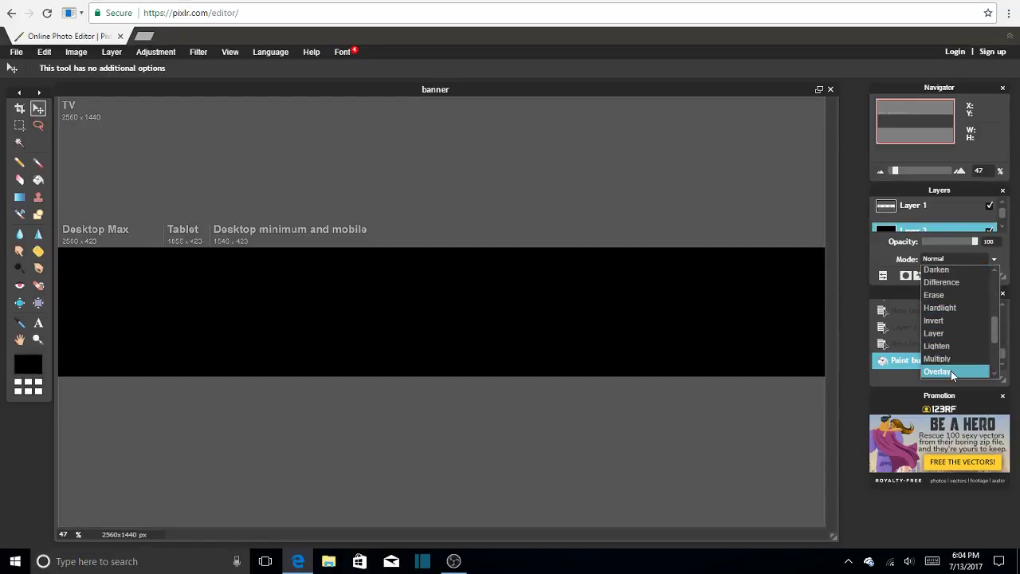
{"action": "left_click", "coordinate": [949, 371]}
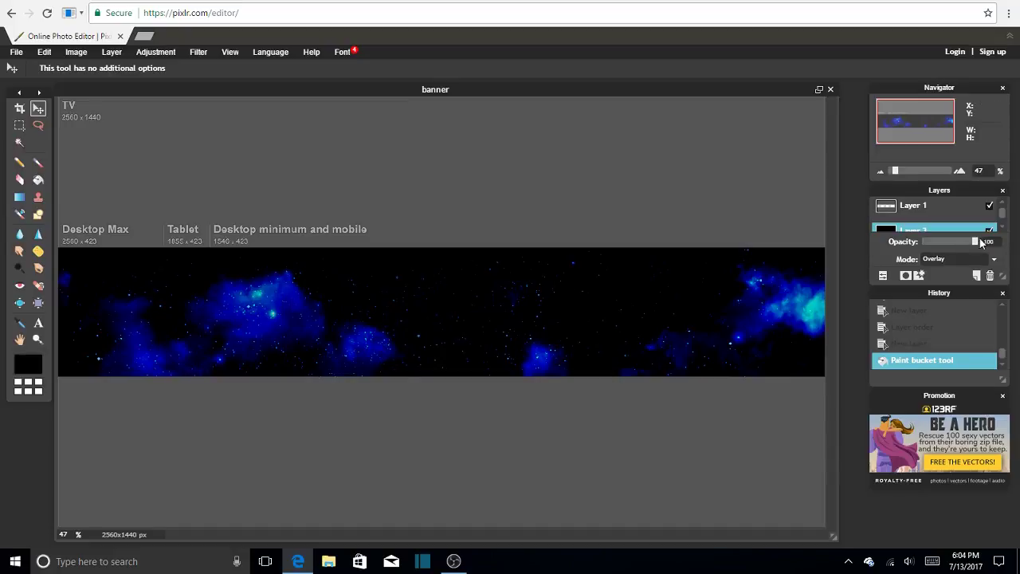
{"action": "left_click_drag", "start_coordinate": [981, 243], "coordinate": [956, 249]}
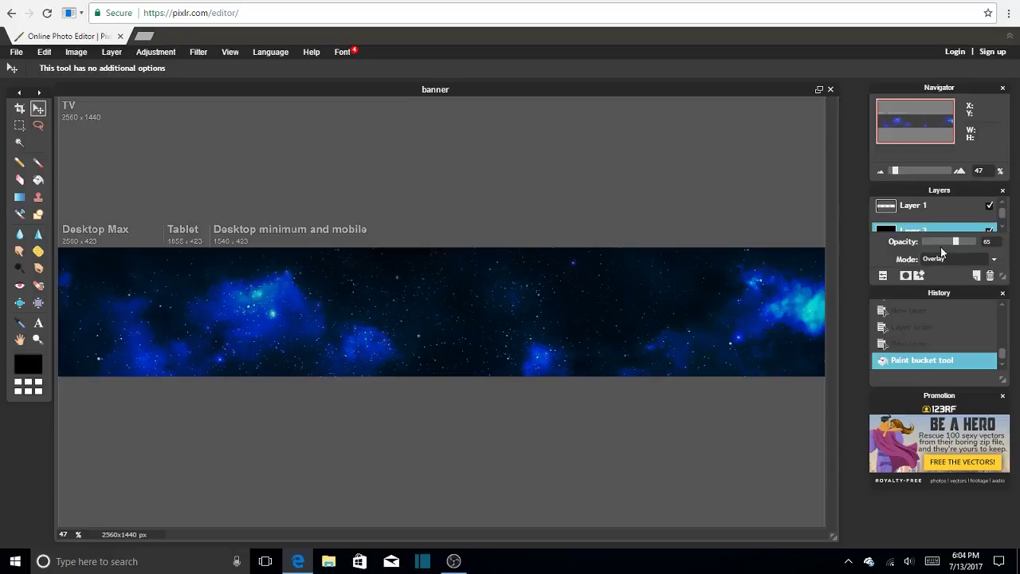
{"action": "left_click", "coordinate": [884, 276]}
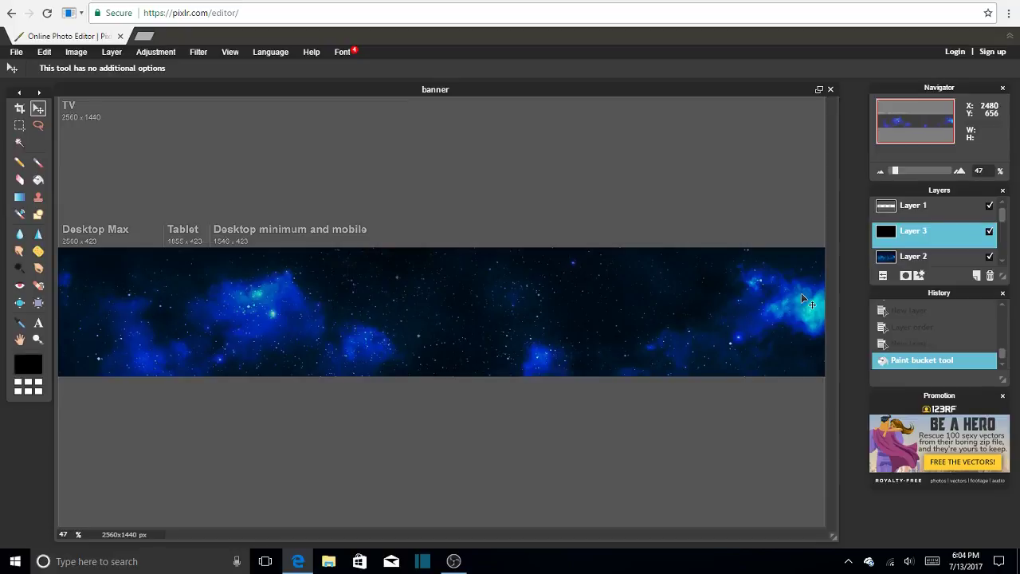
Add an empty Layer 4 above the black layer and select the Shape tool
{"action": "left_click", "coordinate": [978, 275]}
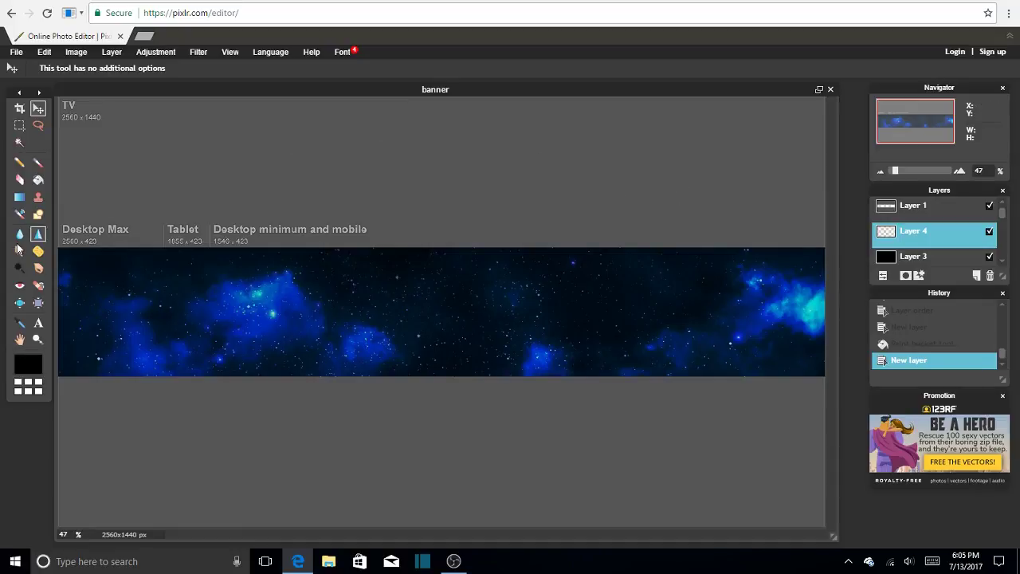
{"action": "left_click", "coordinate": [38, 215]}
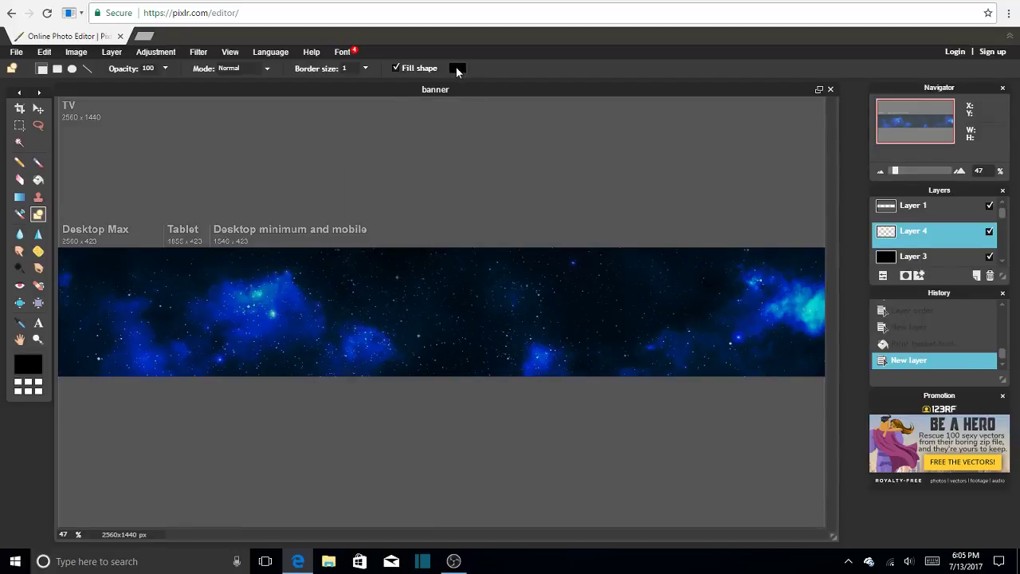
Set the shape fill to white (ffffff) and draw a rectangle across the banner's middle
{"action": "left_click", "coordinate": [458, 68]}
{"action": "left_click_drag", "start_coordinate": [383, 249], "coordinate": [435, 196]}
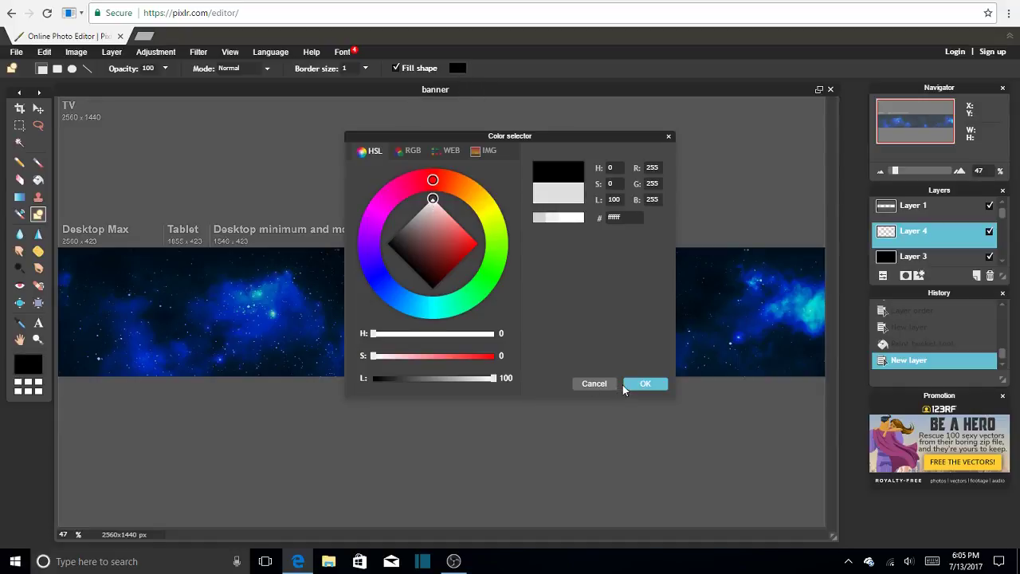
{"action": "left_click", "coordinate": [644, 384]}
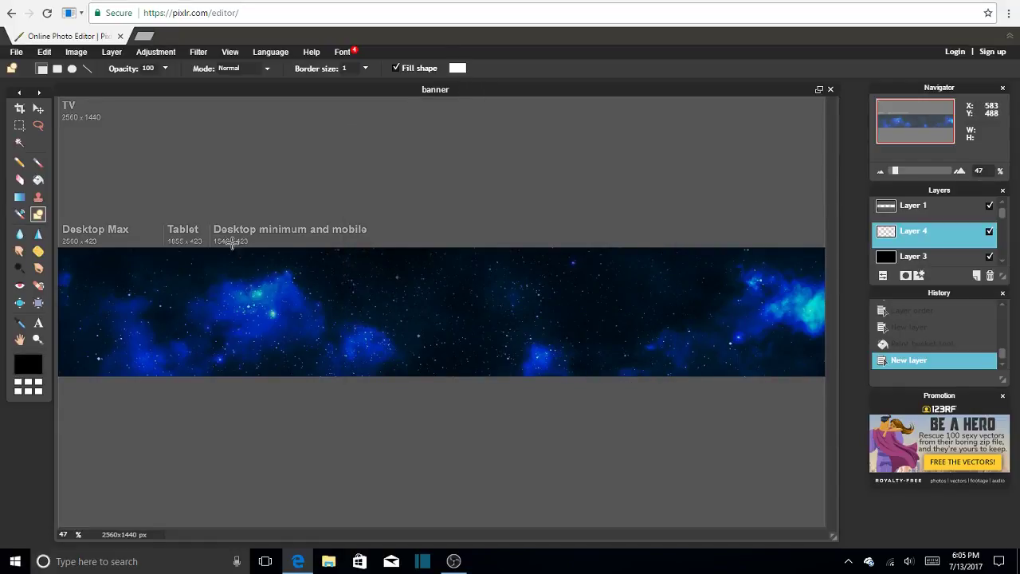
{"action": "left_click_drag", "start_coordinate": [269, 221], "coordinate": [626, 423]}
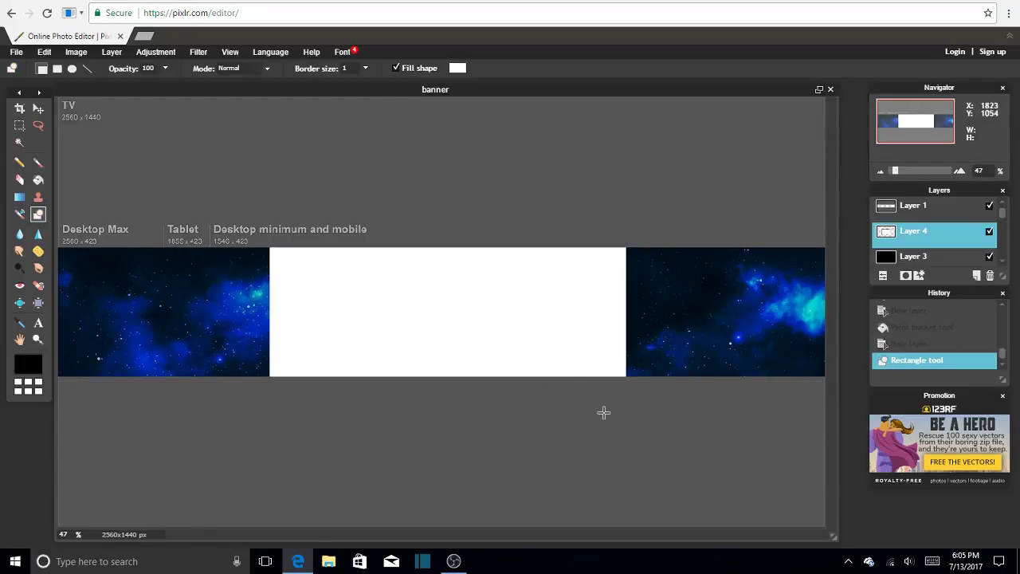
Rasterize Layer 4, then rotate, enlarge and shift the white rectangle into a diagonal band
{"action": "left_click", "coordinate": [112, 52]}
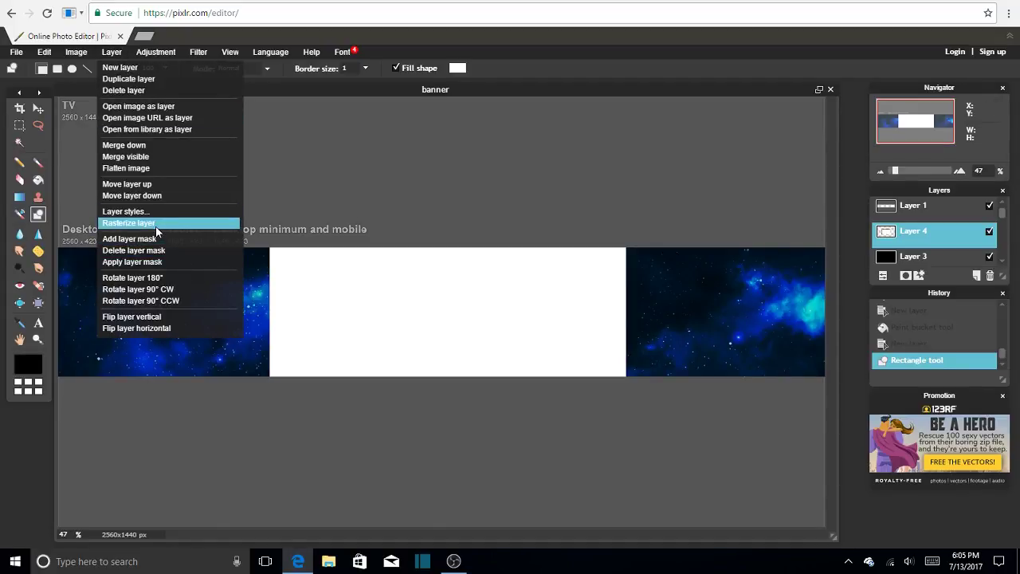
{"action": "left_click", "coordinate": [155, 225]}
{"action": "left_click", "coordinate": [44, 52]}
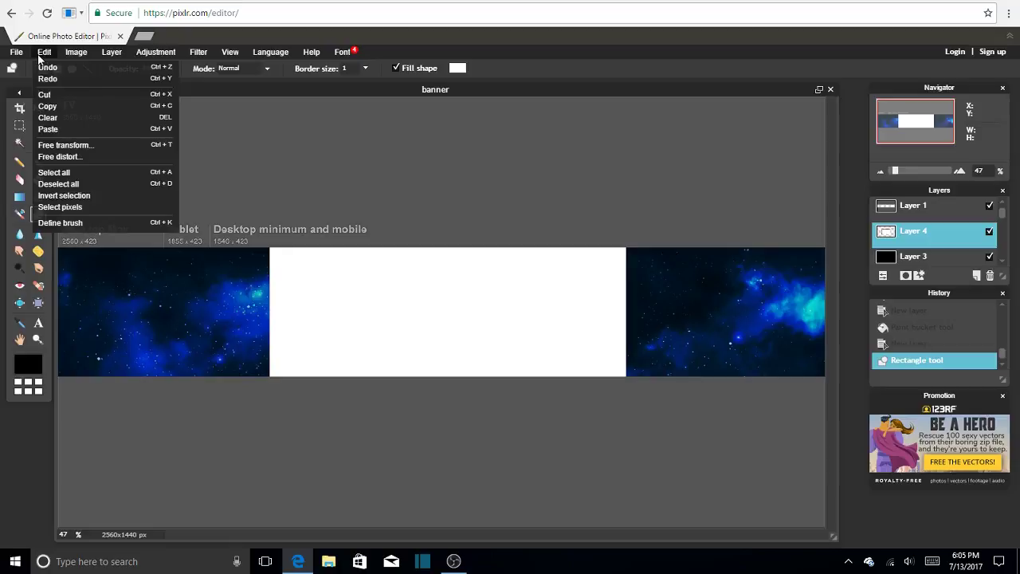
{"action": "left_click", "coordinate": [64, 145]}
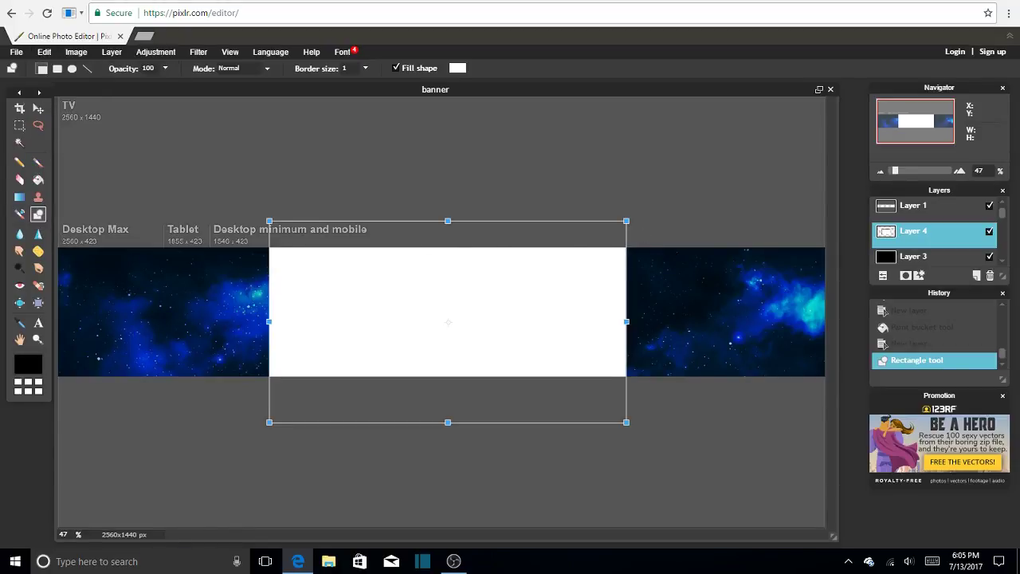
{"action": "left_click_drag", "start_coordinate": [628, 227], "coordinate": [588, 429]}
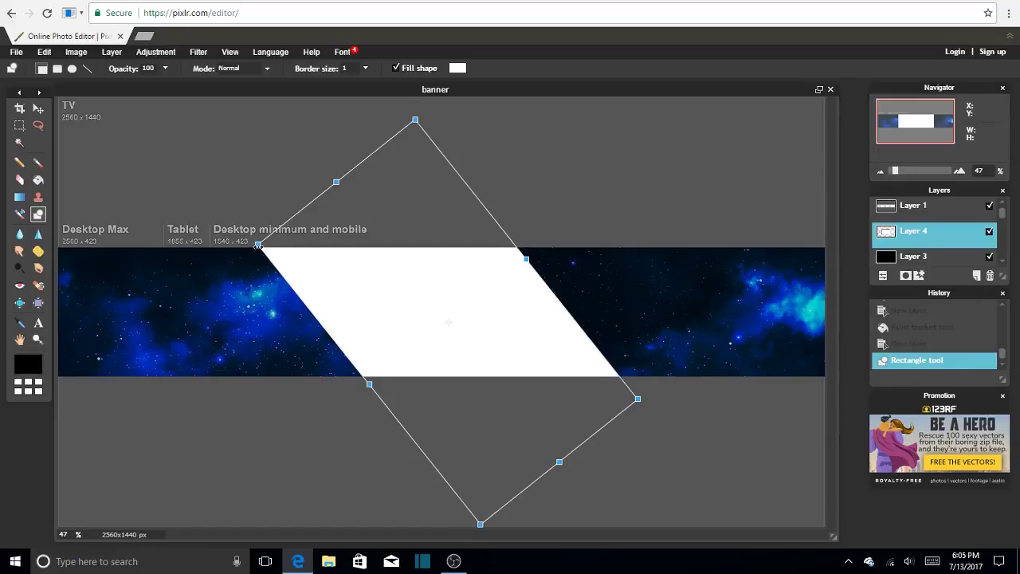
{"action": "left_click_drag", "start_coordinate": [257, 245], "coordinate": [231, 247]}
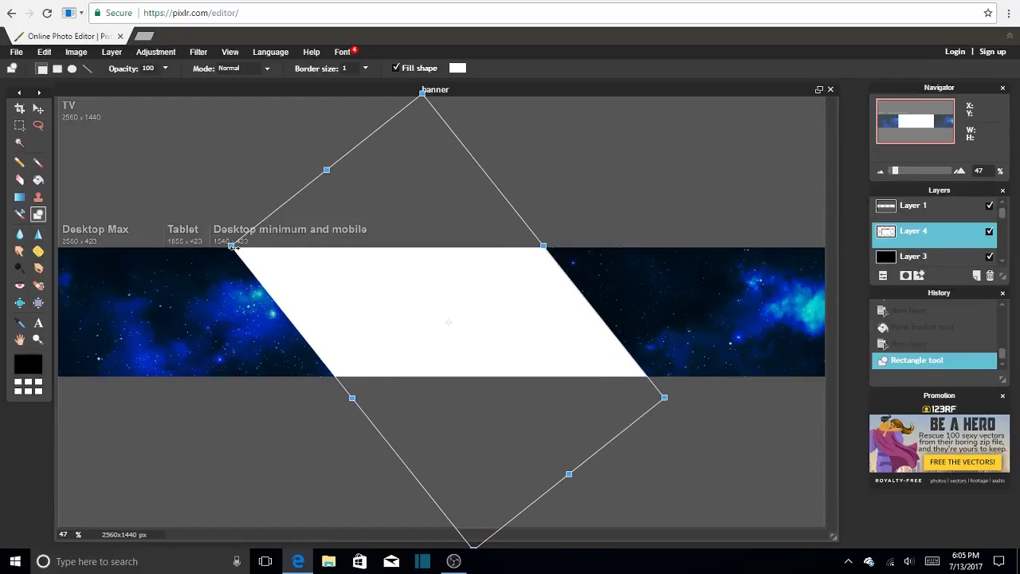
{"action": "left_click_drag", "start_coordinate": [423, 325], "coordinate": [413, 323]}
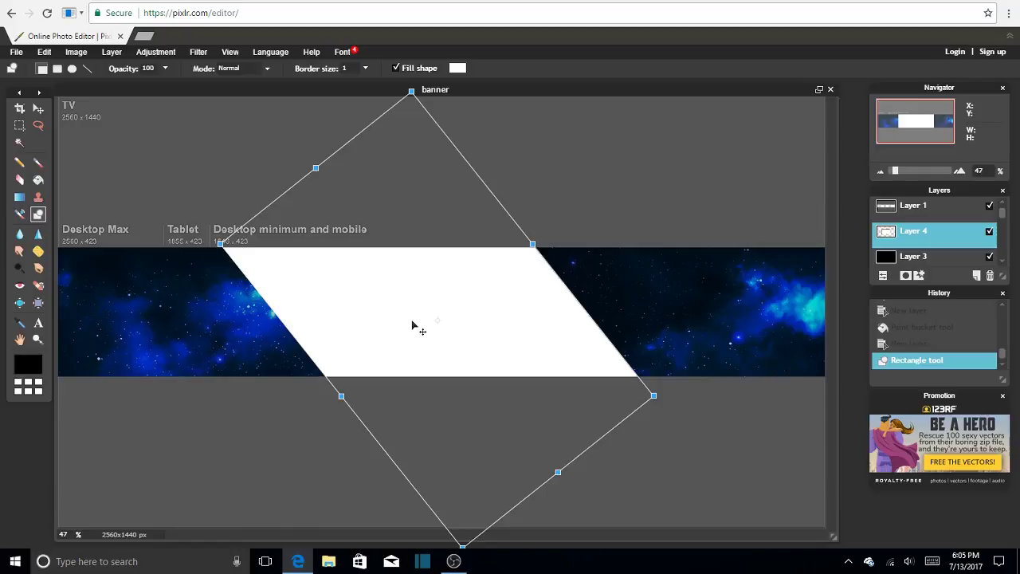
{"action": "left_click", "coordinate": [631, 474]}
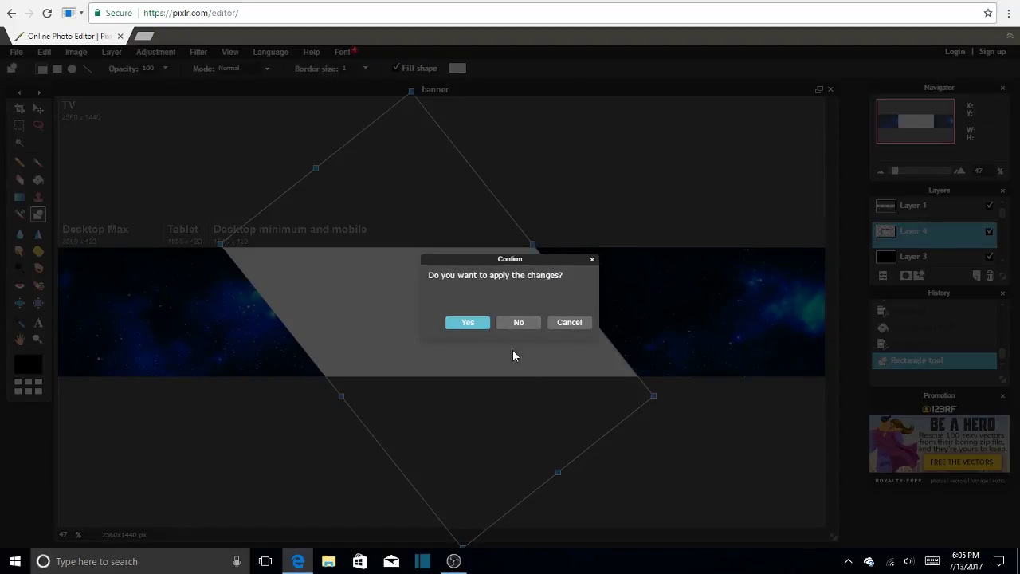
Apply the slanted band's transform and set Layer 4 to Overlay blend mode
{"action": "left_click", "coordinate": [469, 322]}
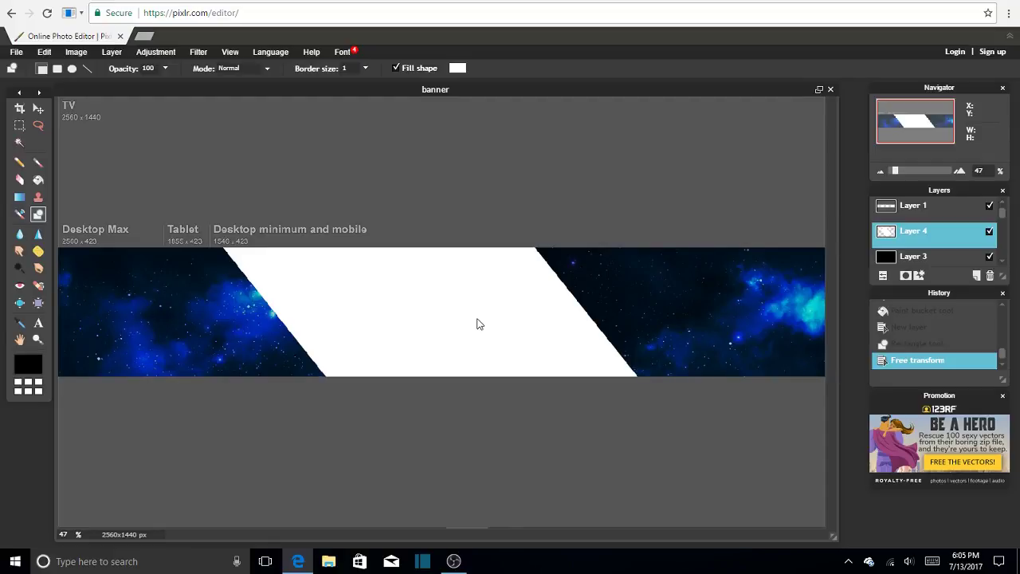
{"action": "left_click", "coordinate": [883, 277]}
{"action": "left_click", "coordinate": [948, 257]}
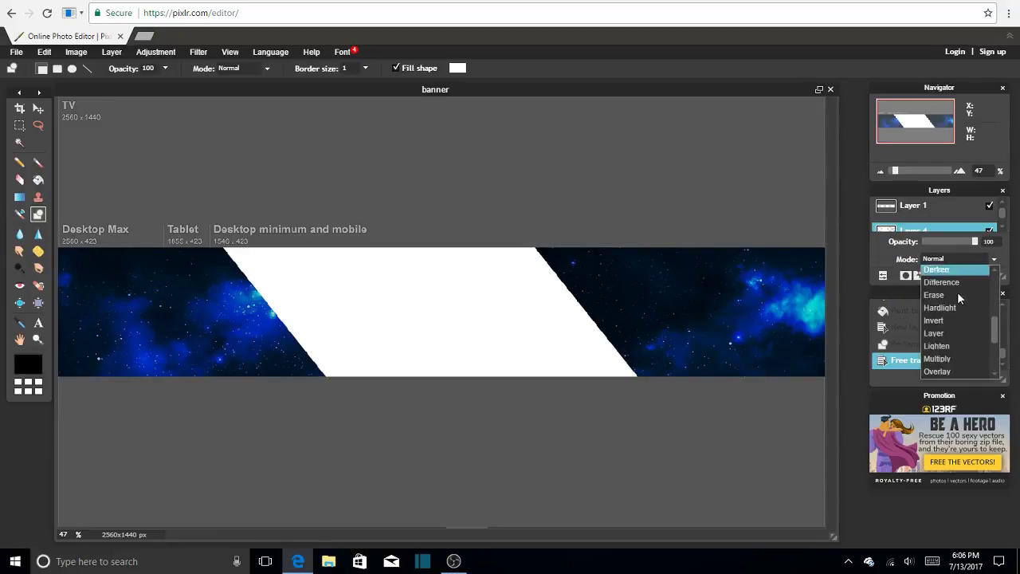
{"action": "left_click", "coordinate": [955, 371]}
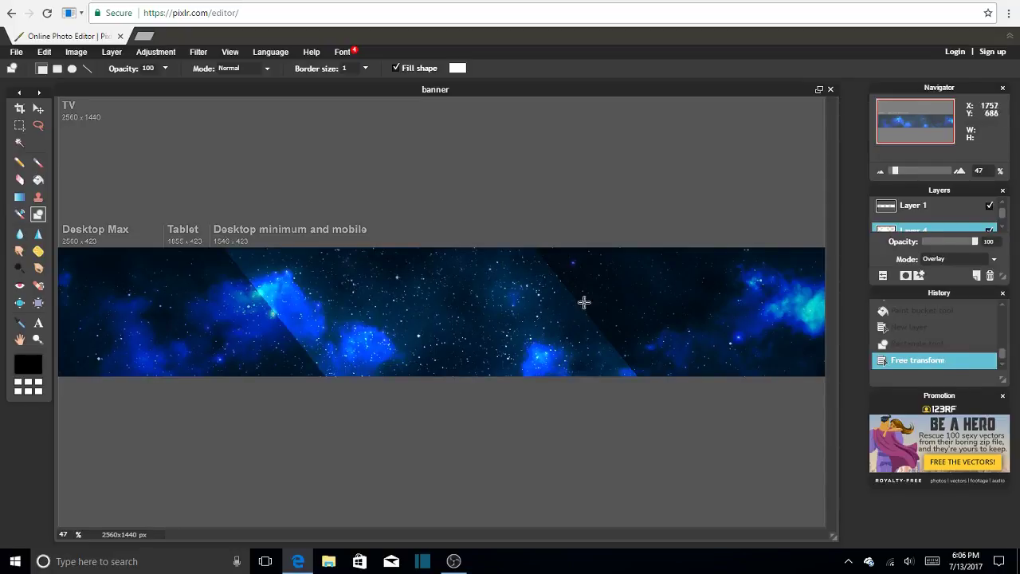
{"action": "left_click", "coordinate": [887, 277]}
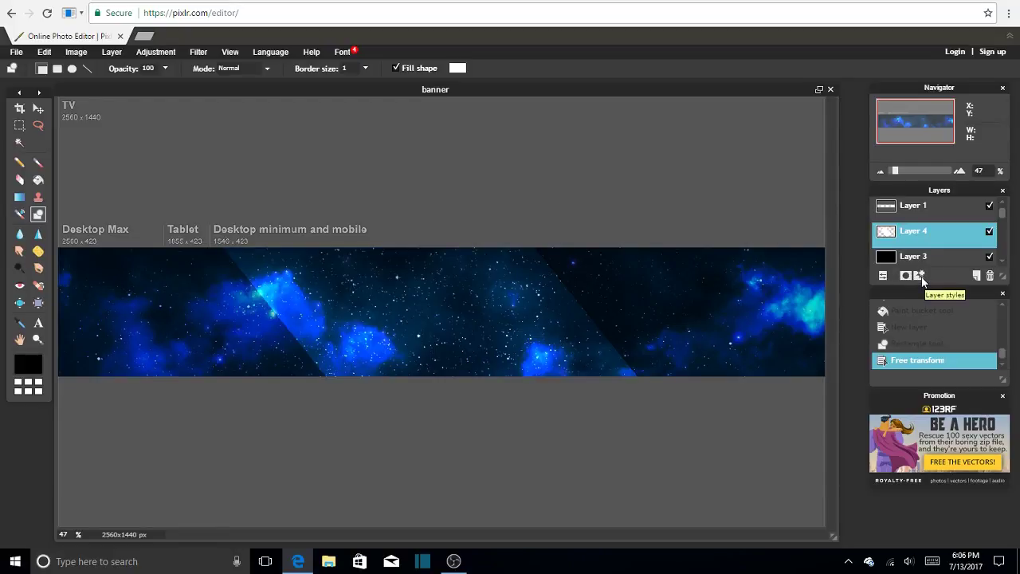
Give Layer 4's band a black outer glow with hardness 3, size 63 and opacity 100
{"action": "left_click", "coordinate": [920, 276]}
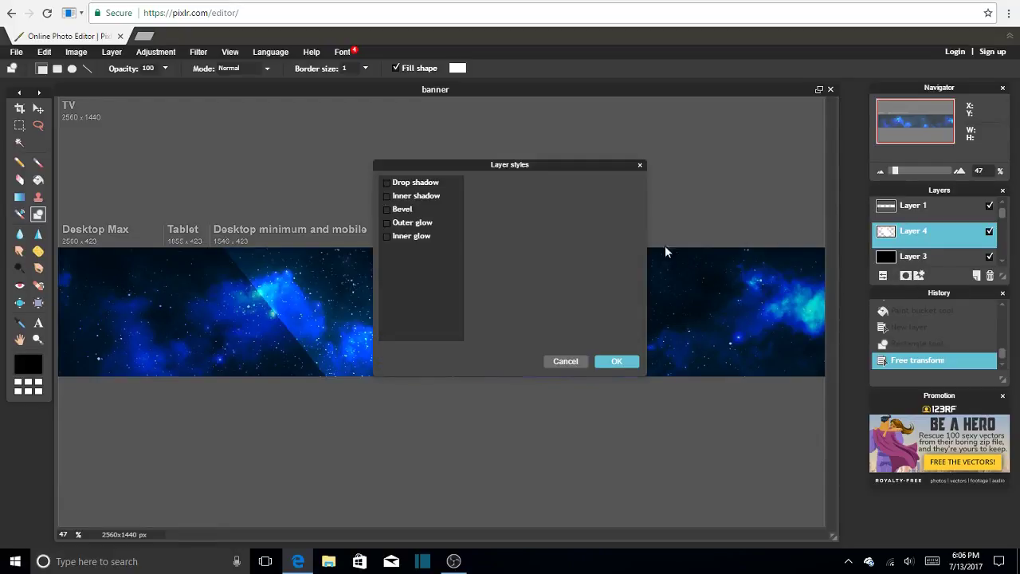
{"action": "left_click_drag", "start_coordinate": [480, 162], "coordinate": [715, 80]}
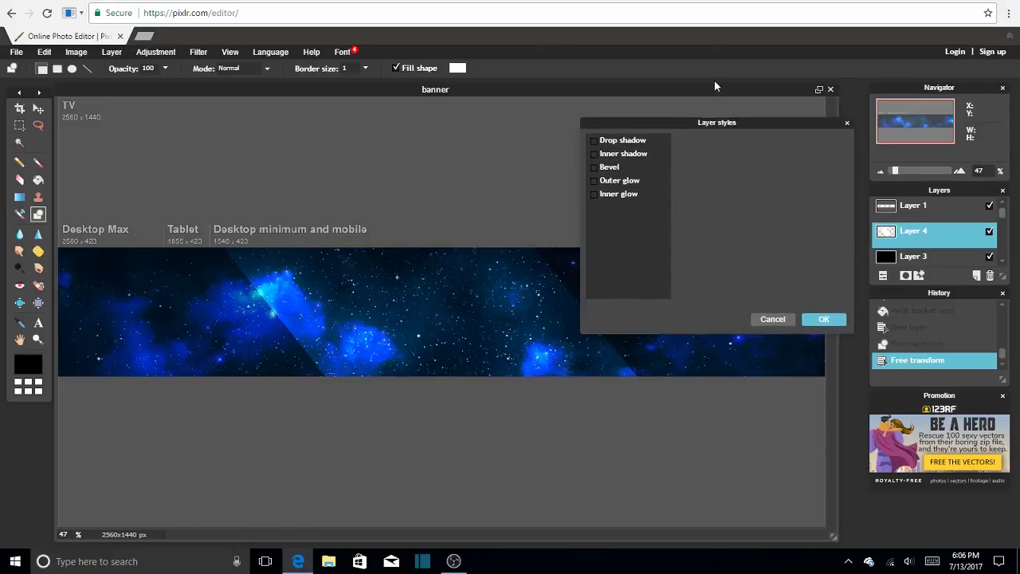
{"action": "left_click", "coordinate": [621, 137]}
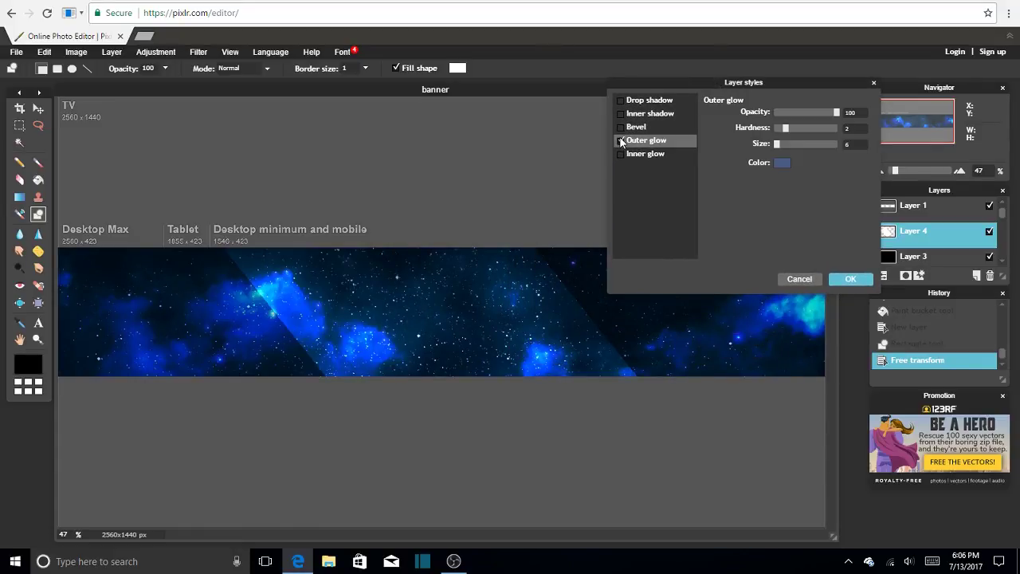
{"action": "left_click", "coordinate": [778, 165]}
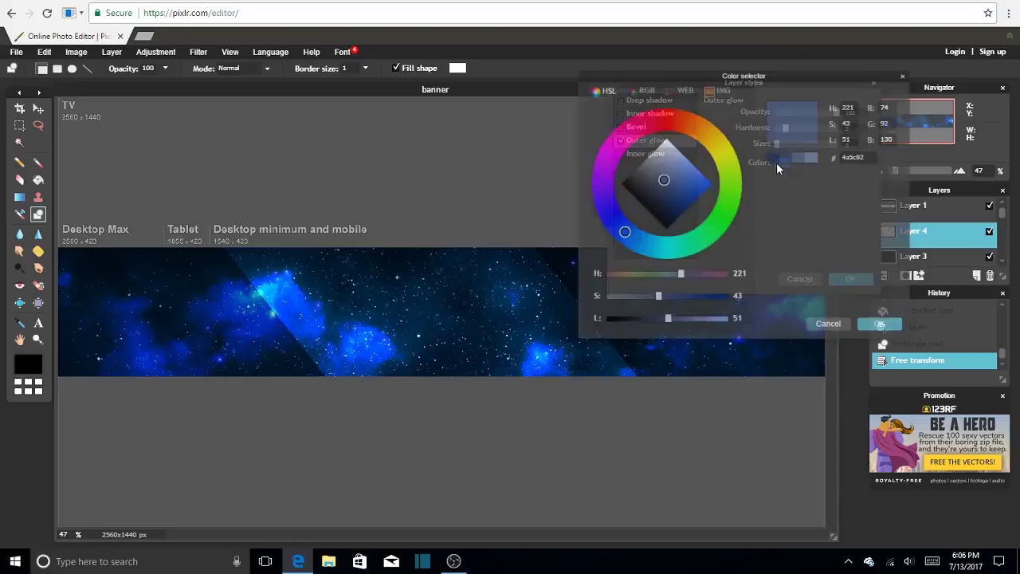
{"action": "left_click_drag", "start_coordinate": [665, 182], "coordinate": [691, 252]}
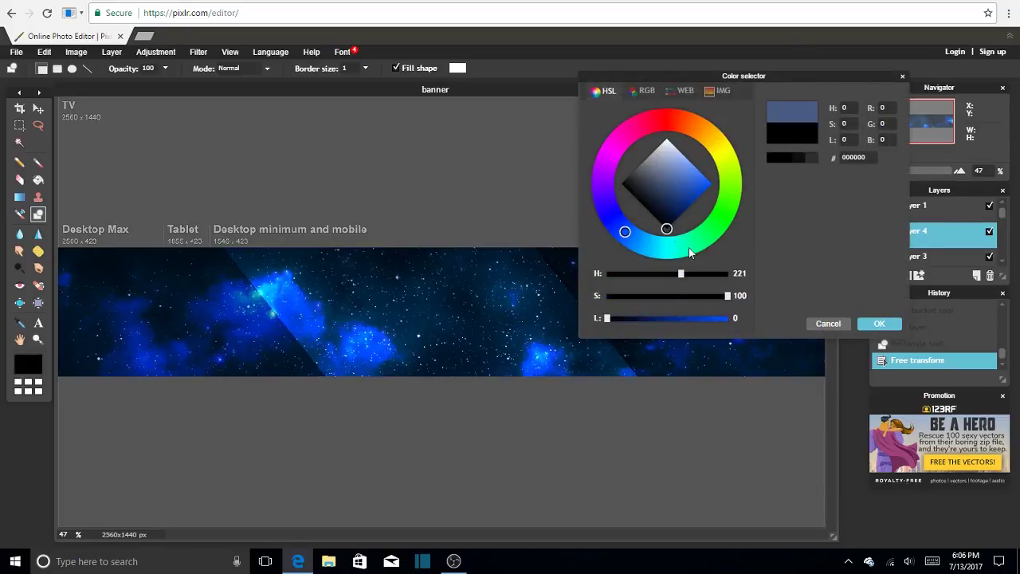
{"action": "left_click", "coordinate": [878, 324]}
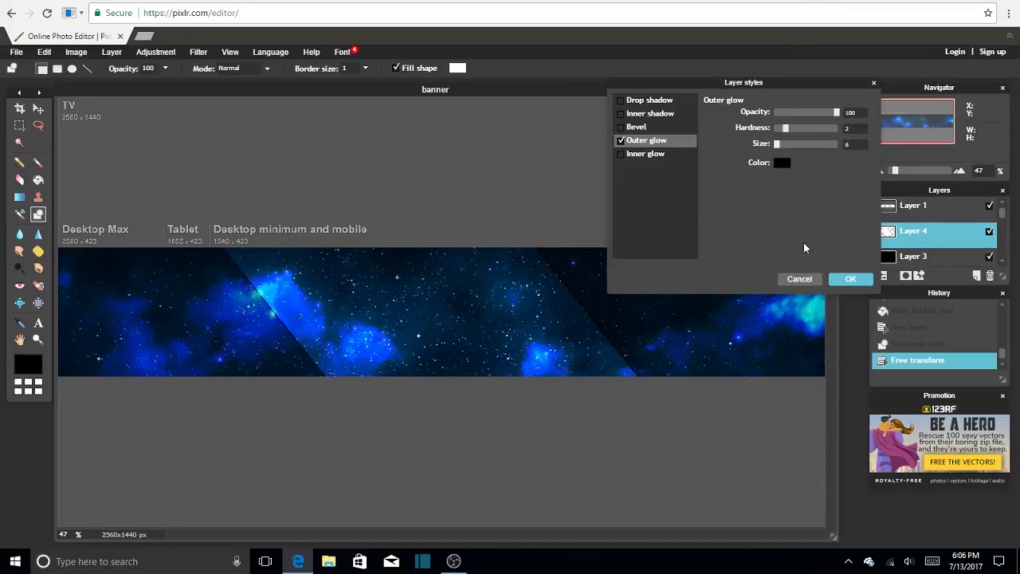
{"action": "left_click_drag", "start_coordinate": [788, 130], "coordinate": [813, 150]}
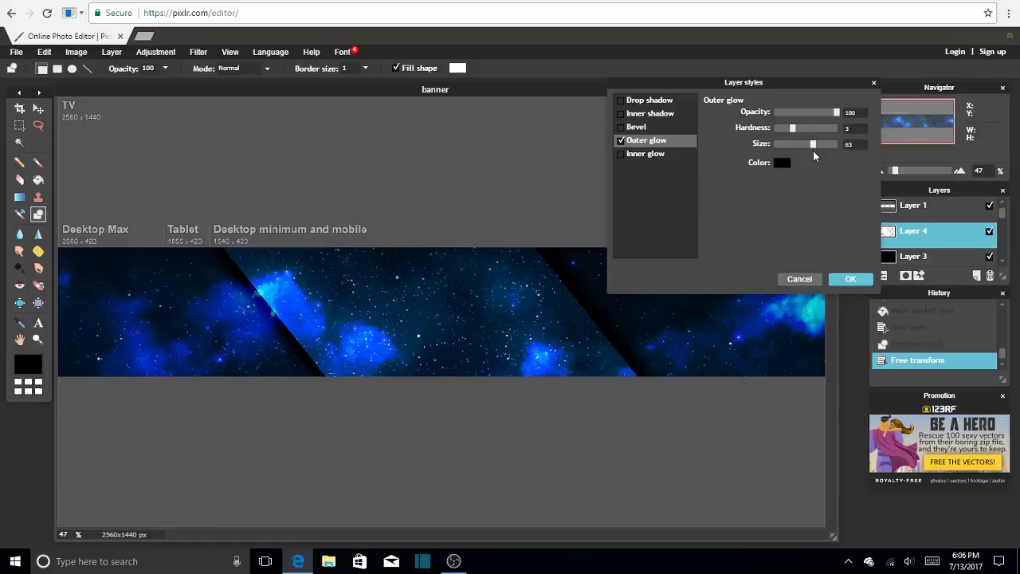
{"action": "left_click", "coordinate": [851, 279]}
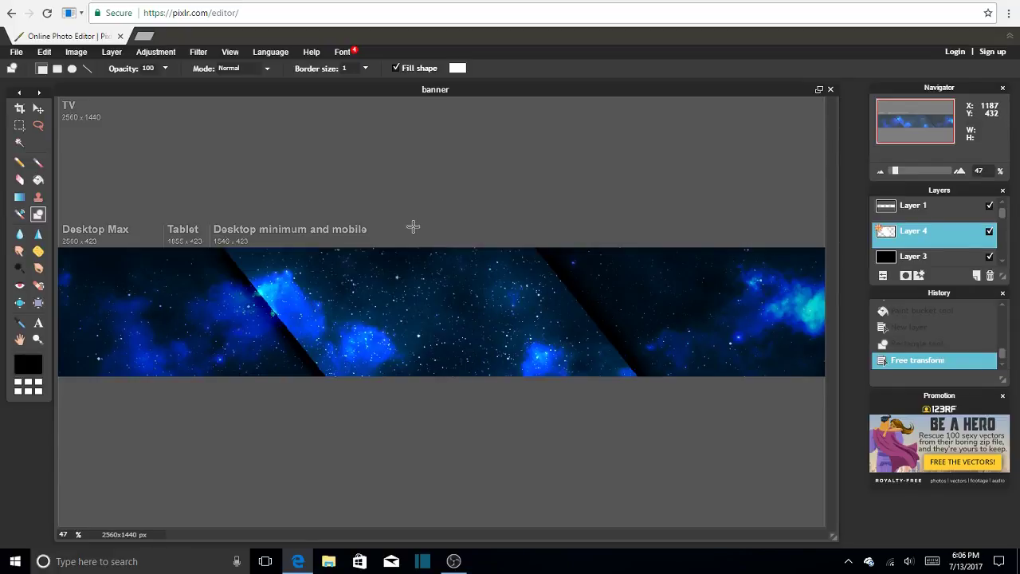
Add new Layer 5 and draw a white rectangle bar across the banner's left side
{"action": "left_click", "coordinate": [38, 107]}
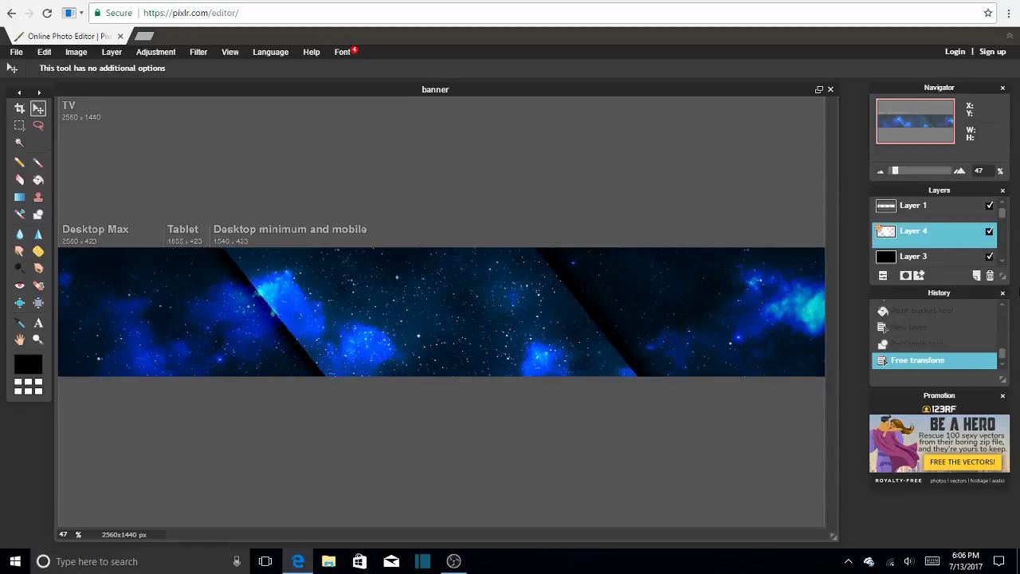
{"action": "left_click", "coordinate": [977, 276]}
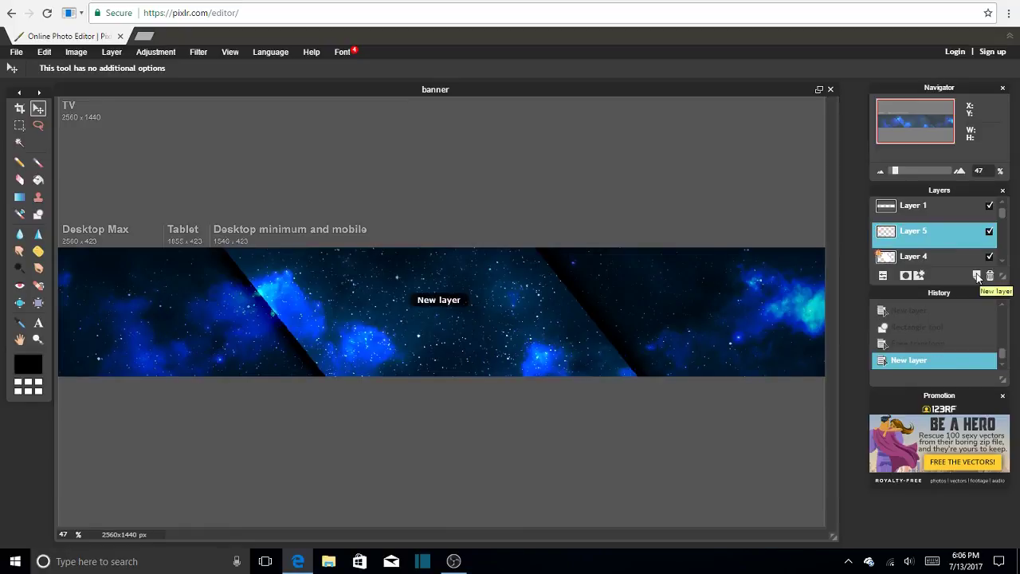
{"action": "left_click", "coordinate": [38, 215]}
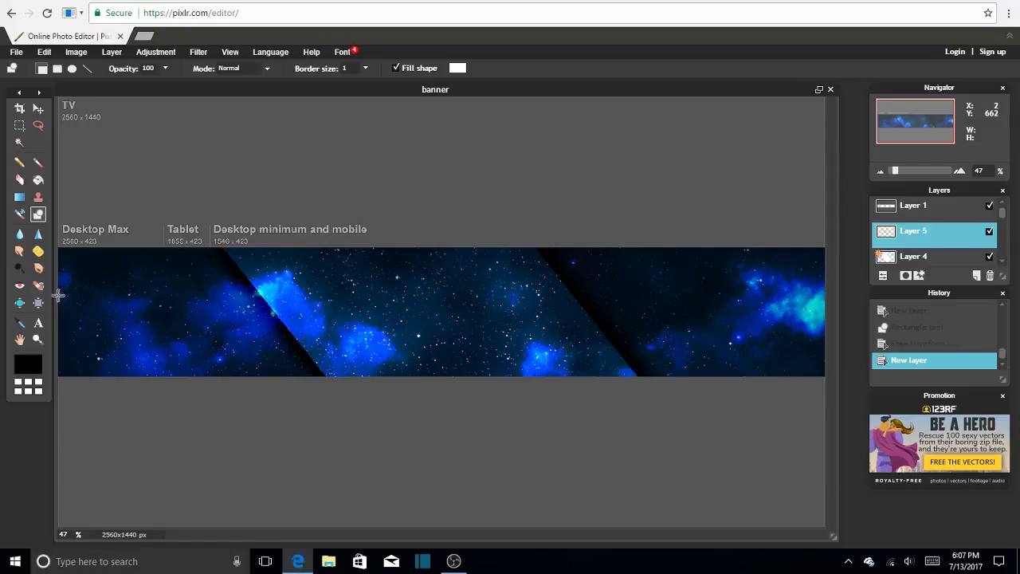
{"action": "left_click_drag", "start_coordinate": [64, 294], "coordinate": [299, 328]}
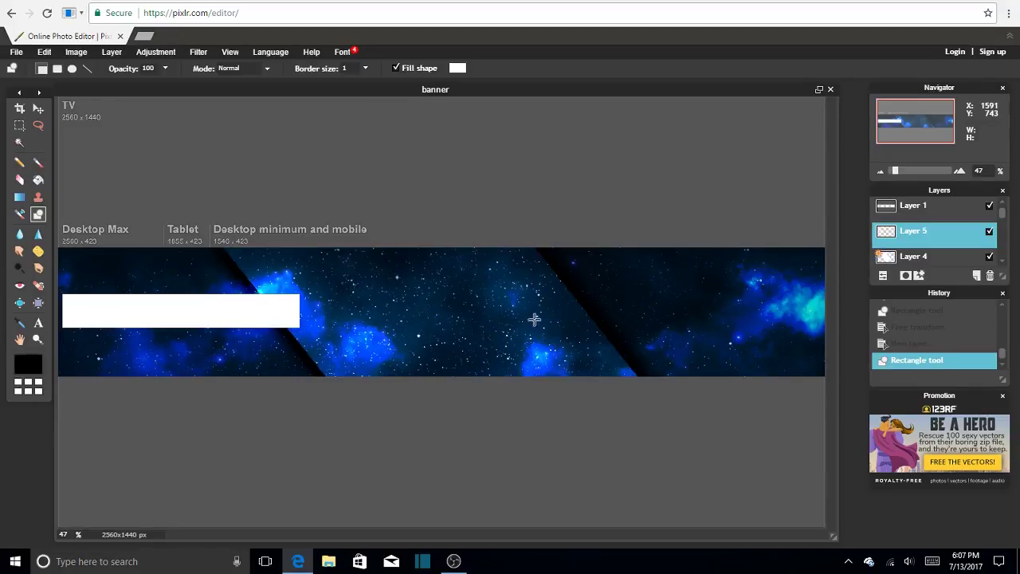
Set Layer 5's white bar to Overlay blend mode
{"action": "left_click", "coordinate": [884, 277]}
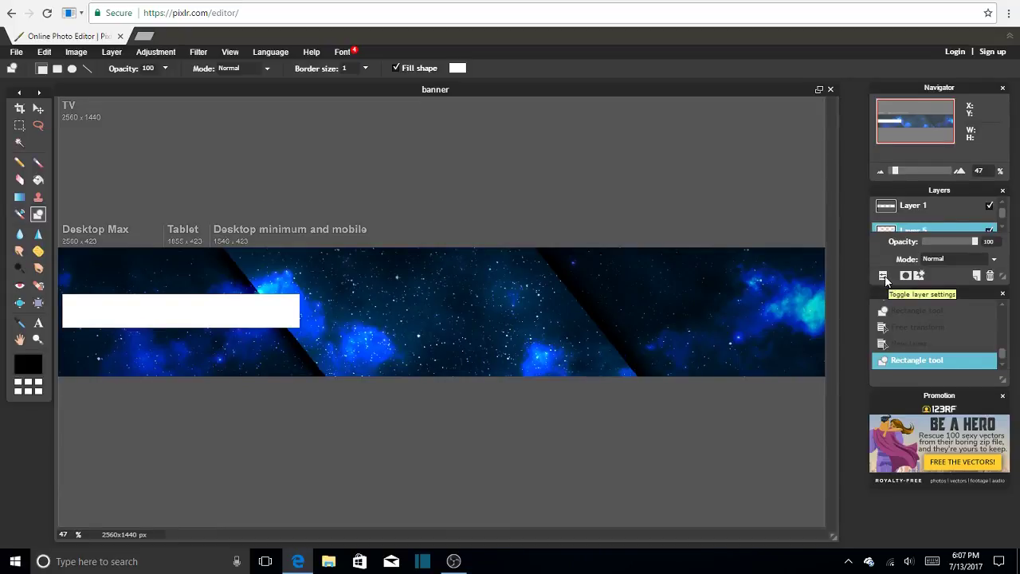
{"action": "left_click", "coordinate": [931, 259]}
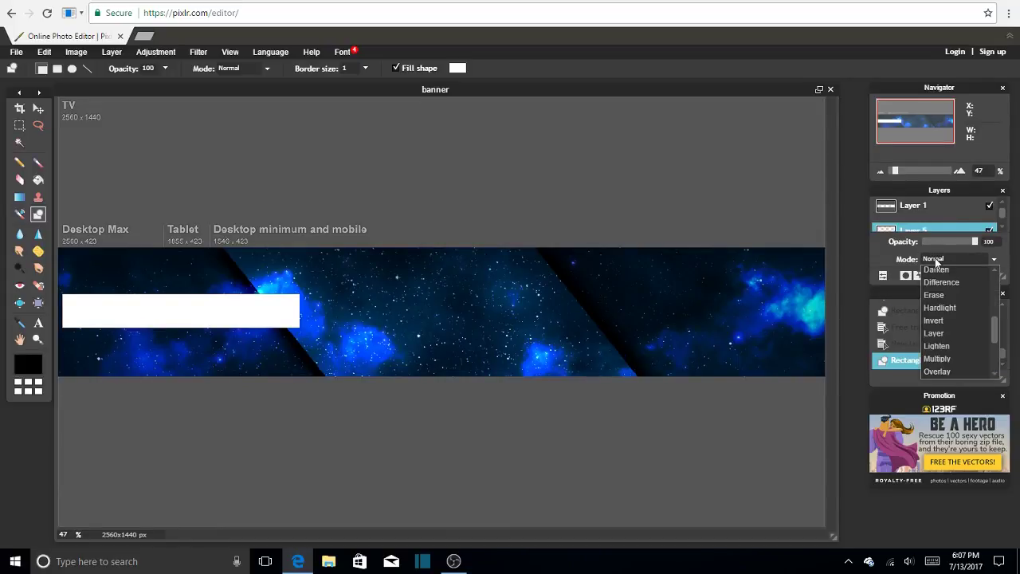
{"action": "left_click", "coordinate": [952, 372]}
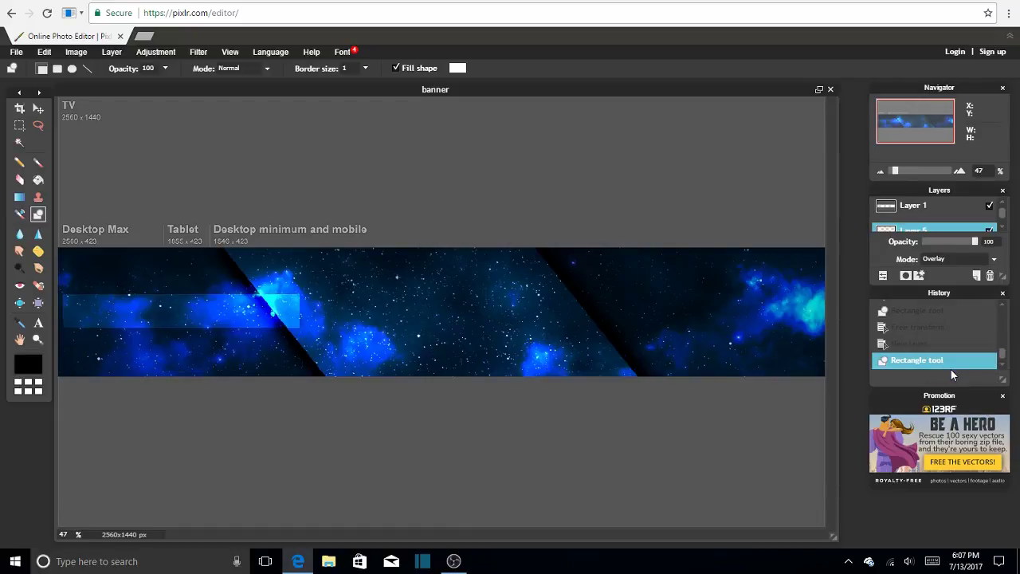
{"action": "left_click", "coordinate": [884, 276]}
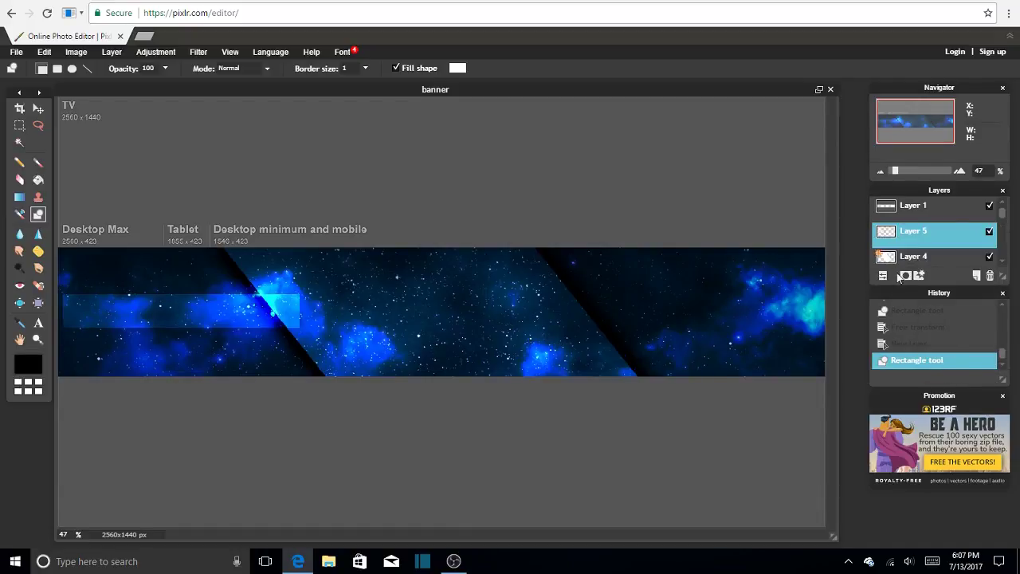
Give the bar a black outer glow with hardness 3, size 43 and opacity 100
{"action": "left_click", "coordinate": [919, 275]}
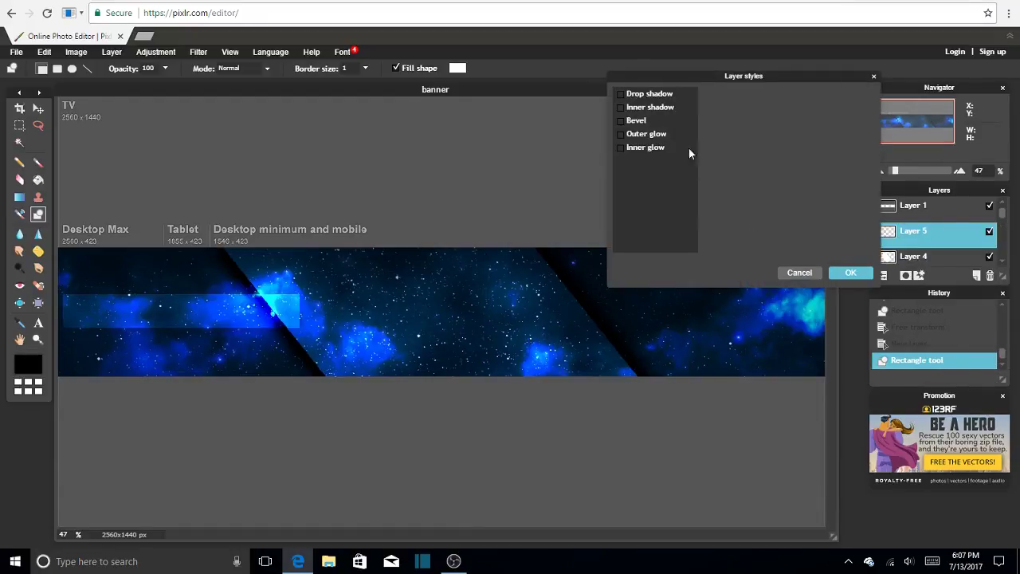
{"action": "left_click", "coordinate": [646, 134]}
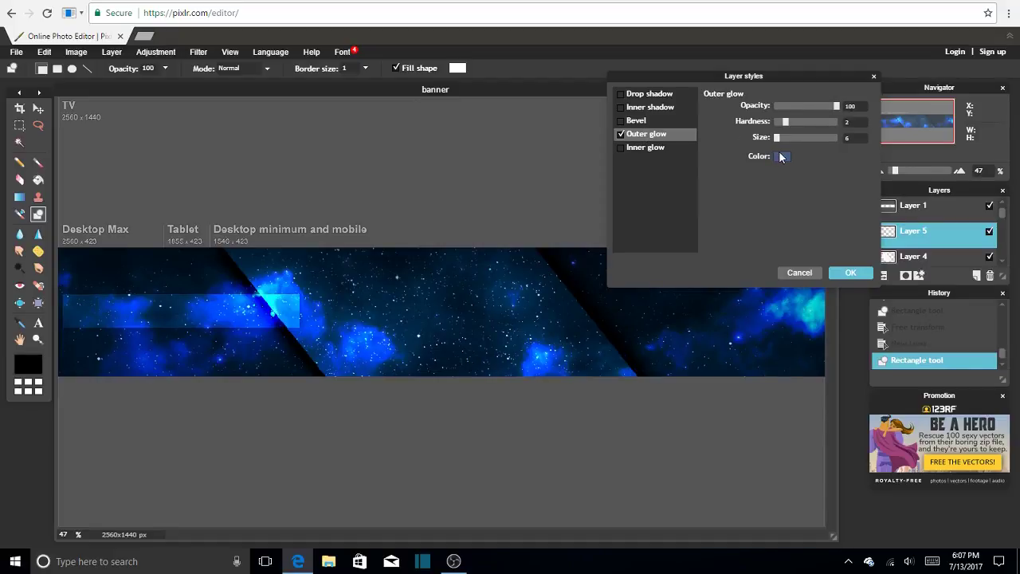
{"action": "left_click", "coordinate": [781, 157]}
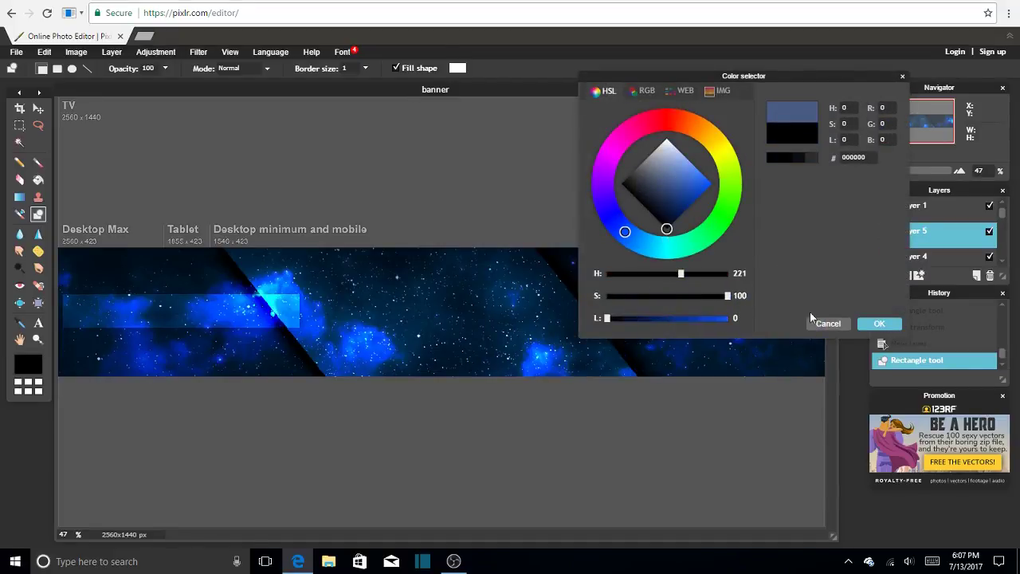
{"action": "left_click", "coordinate": [883, 324]}
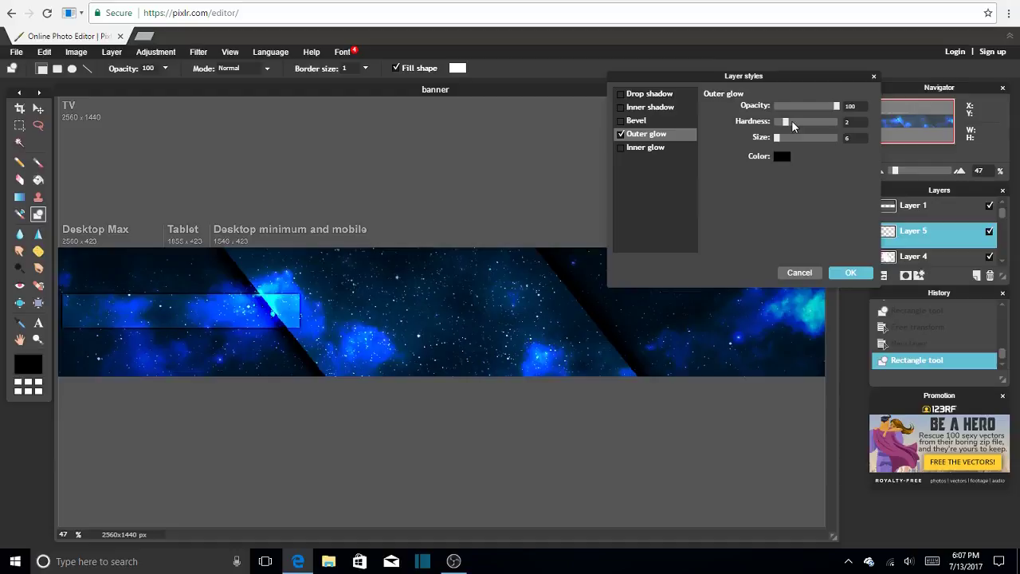
{"action": "left_click_drag", "start_coordinate": [789, 123], "coordinate": [796, 150]}
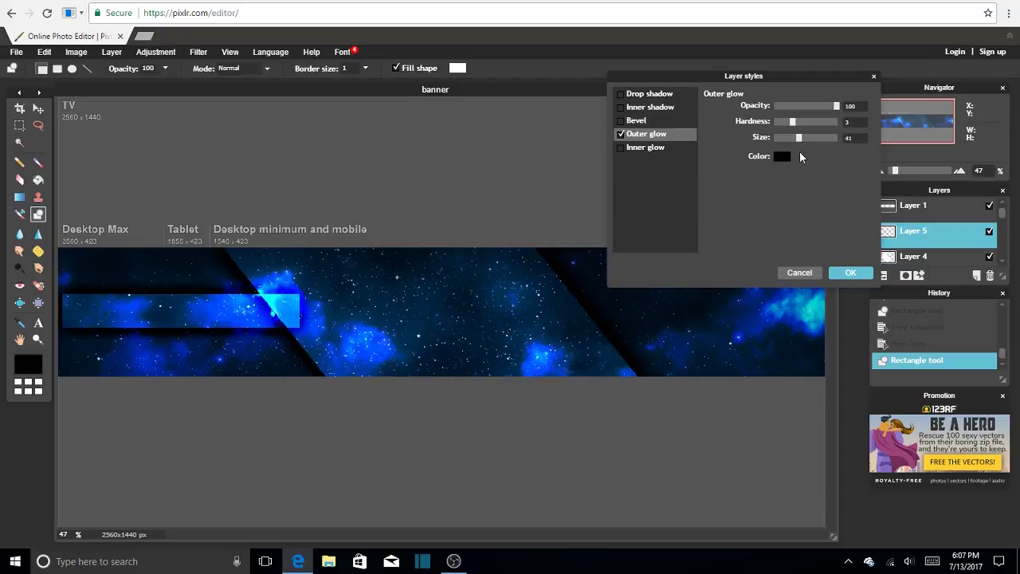
{"action": "left_click", "coordinate": [852, 273]}
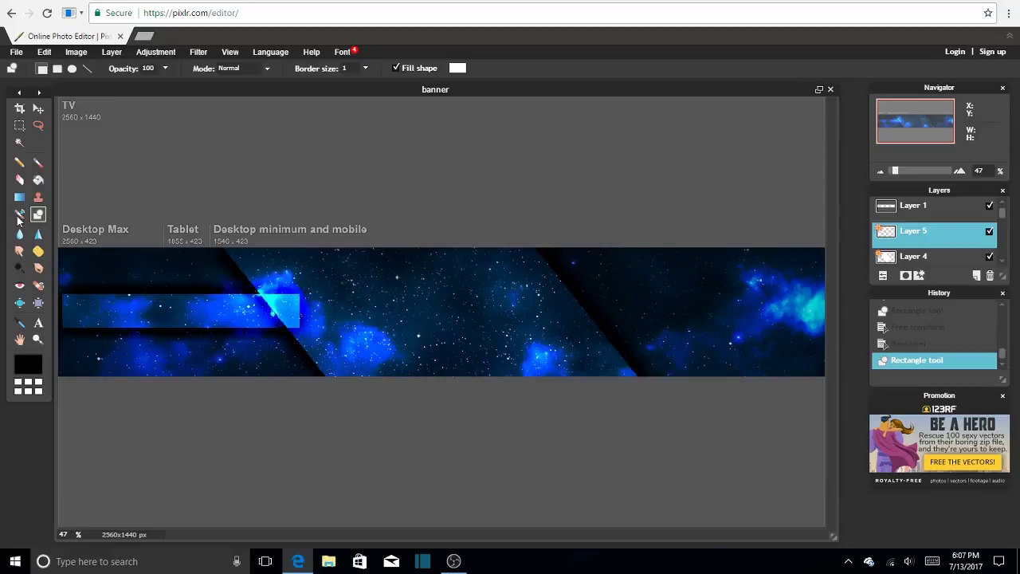
{"action": "left_click", "coordinate": [24, 181]}
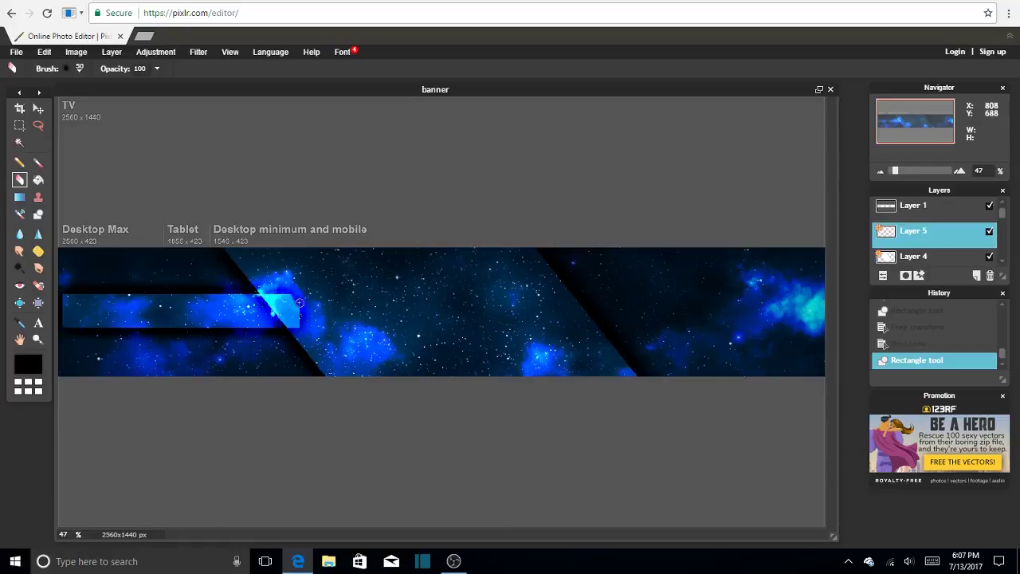
Erase the bar's bright right end back to the diagonal band's edge
{"action": "mouse_move", "coordinate": [275, 276]}
{"action": "left_mouse_down"}
{"action": "mouse_move", "coordinate": [299, 311]}
{"action": "mouse_move", "coordinate": [283, 295]}
{"action": "mouse_move", "coordinate": [280, 303]}
{"action": "mouse_move", "coordinate": [301, 327]}
{"action": "mouse_move", "coordinate": [271, 297]}
{"action": "mouse_move", "coordinate": [286, 322]}
{"action": "left_mouse_up"}
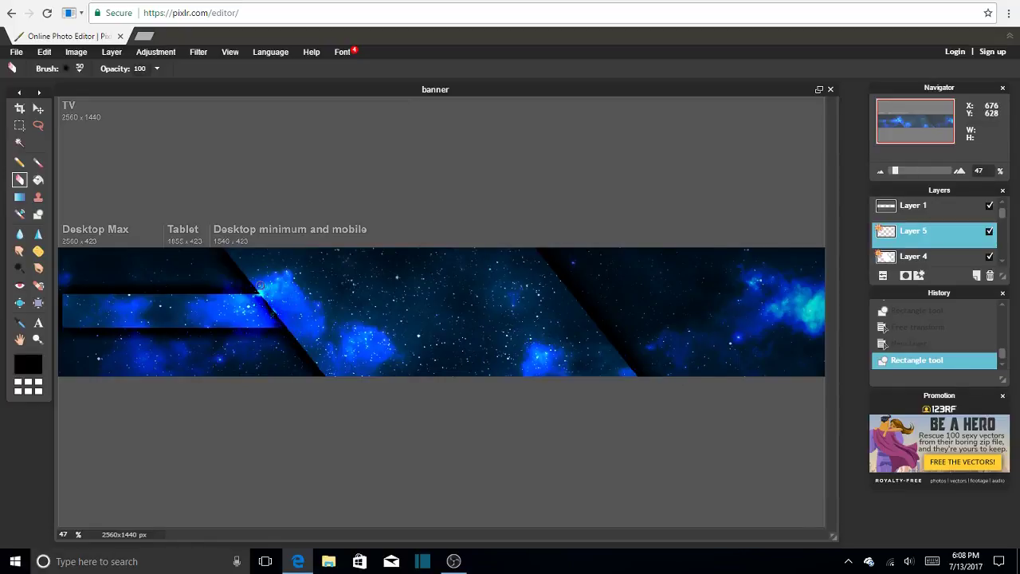
{"action": "mouse_move", "coordinate": [284, 318]}
{"action": "left_mouse_down"}
{"action": "mouse_move", "coordinate": [290, 329]}
{"action": "mouse_move", "coordinate": [273, 311]}
{"action": "left_mouse_up"}
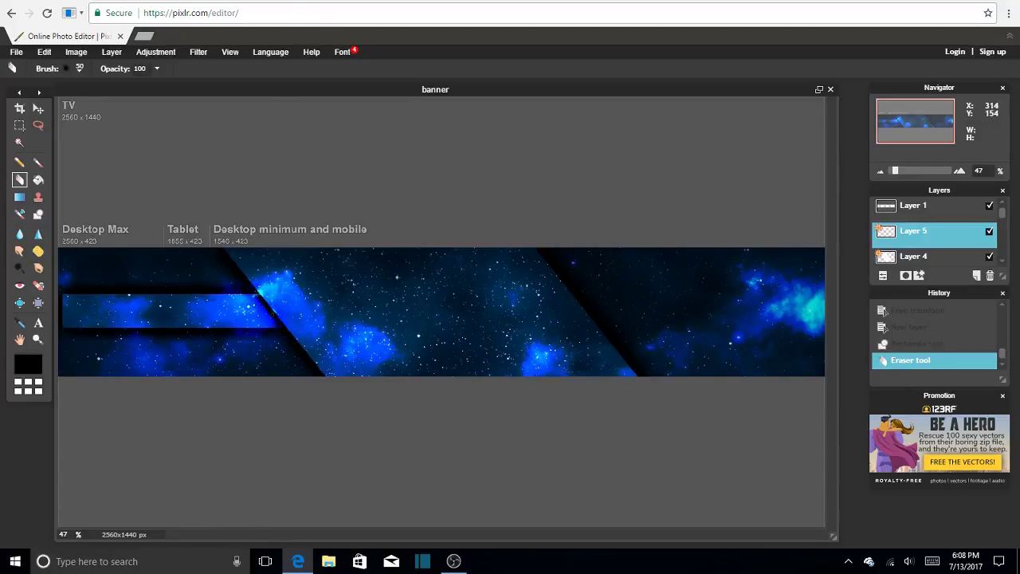
Free-transform Layer 5's bar so its left end reaches the banner's left edge
{"action": "left_click", "coordinate": [38, 109]}
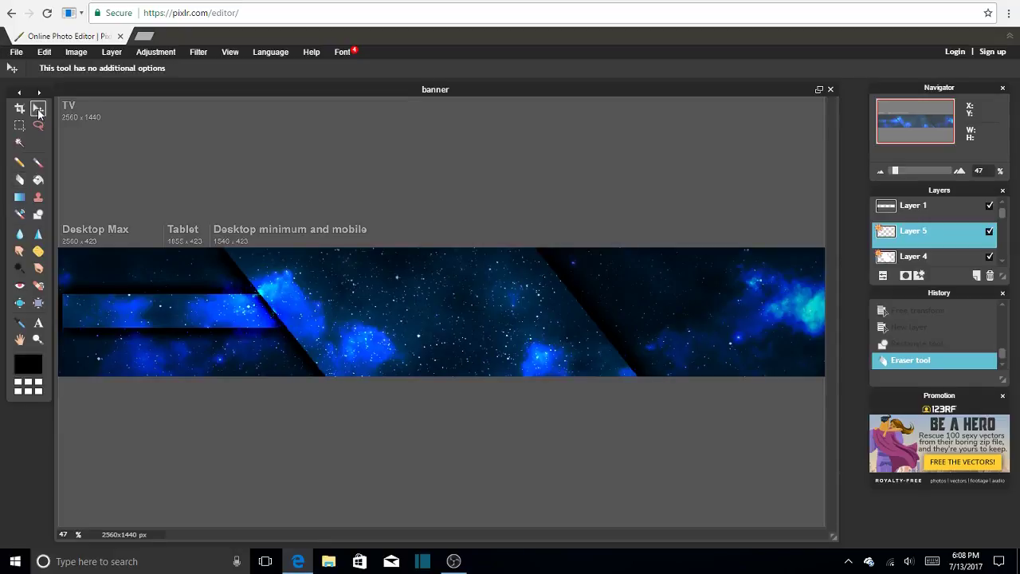
{"action": "left_click", "coordinate": [122, 54]}
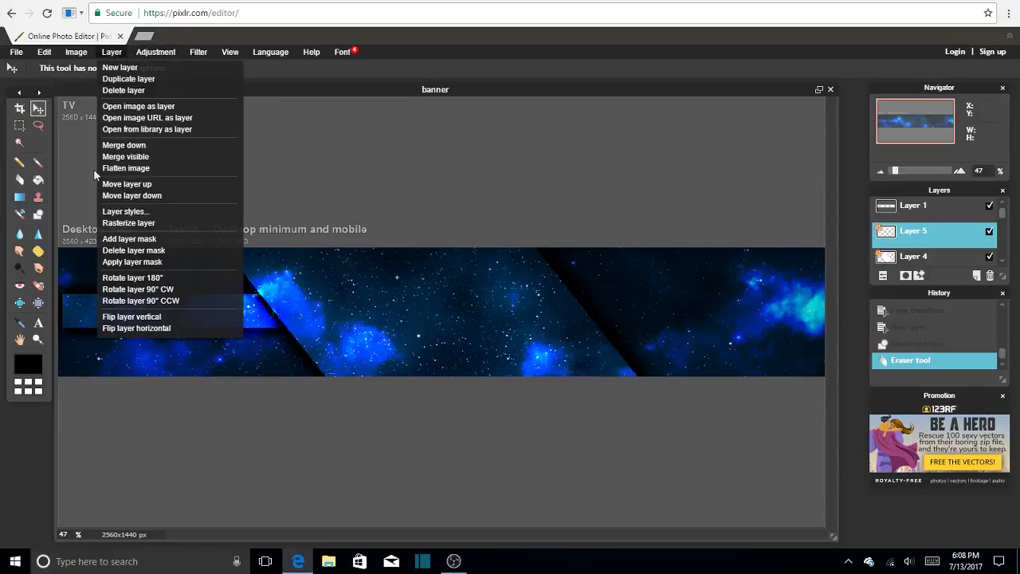
{"action": "left_click", "coordinate": [145, 223]}
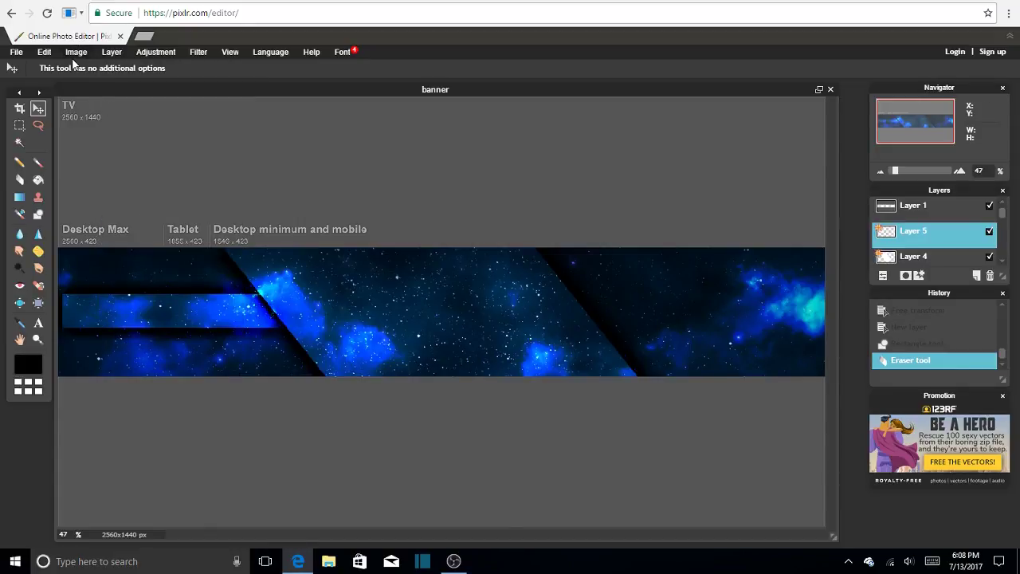
{"action": "left_click", "coordinate": [43, 53]}
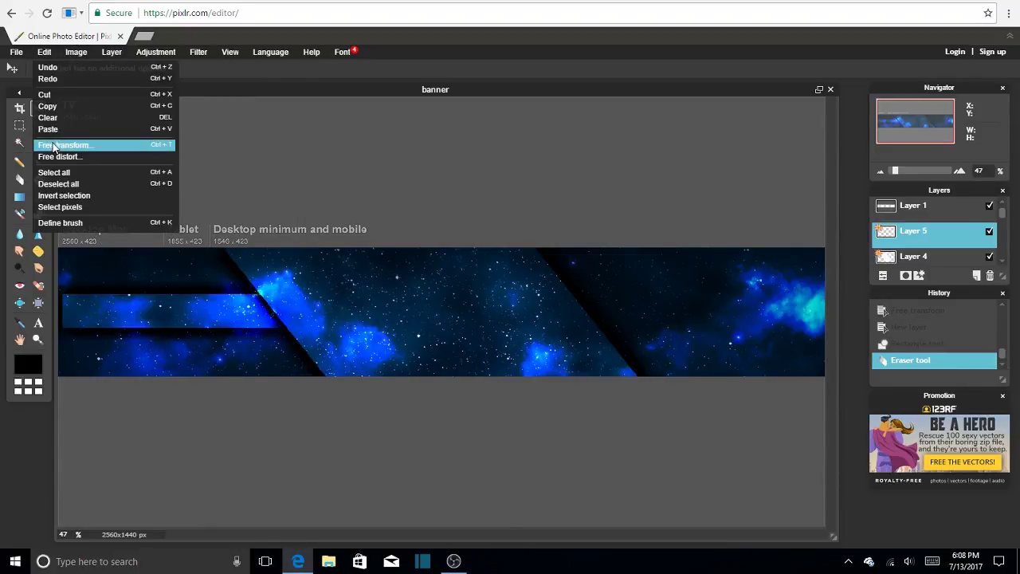
{"action": "left_click", "coordinate": [54, 146]}
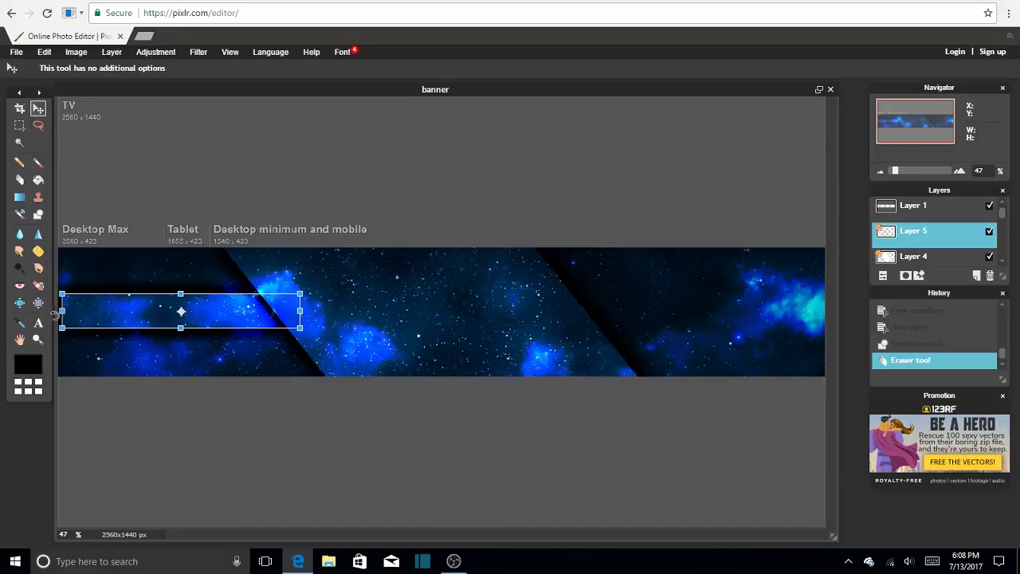
{"action": "left_click_drag", "start_coordinate": [62, 311], "coordinate": [57, 311]}
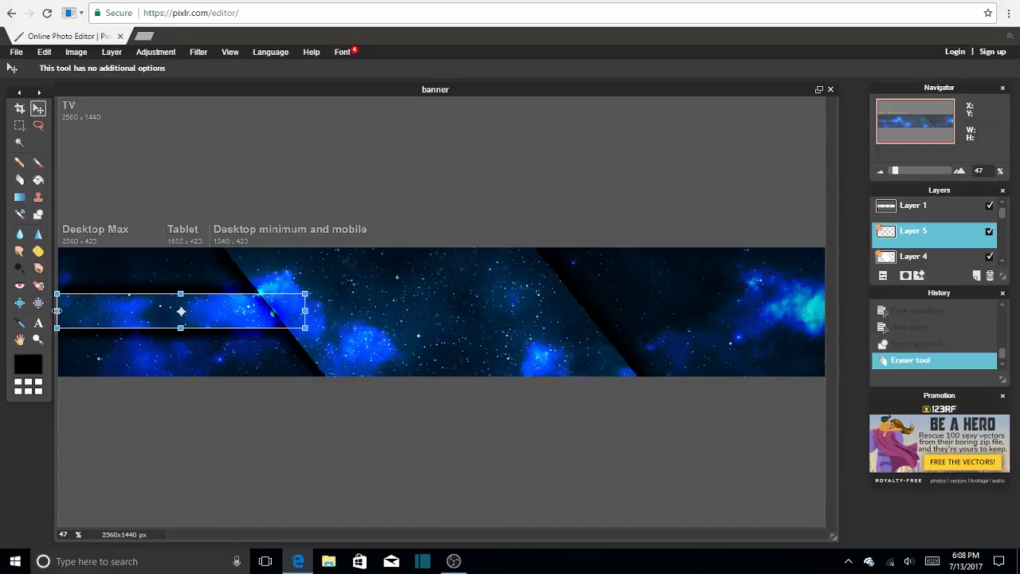
{"action": "left_click", "coordinate": [204, 258]}
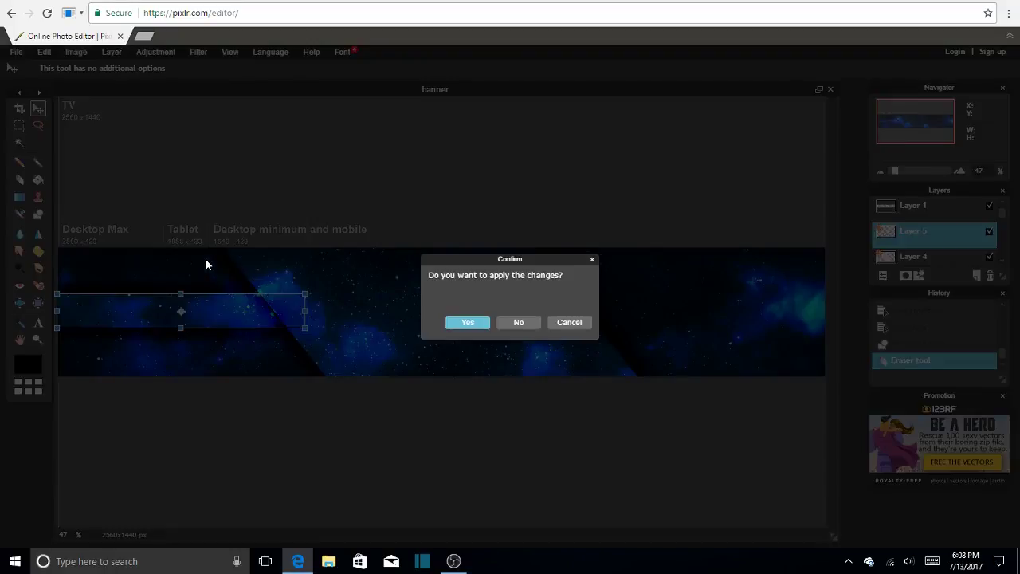
{"action": "left_click", "coordinate": [467, 323]}
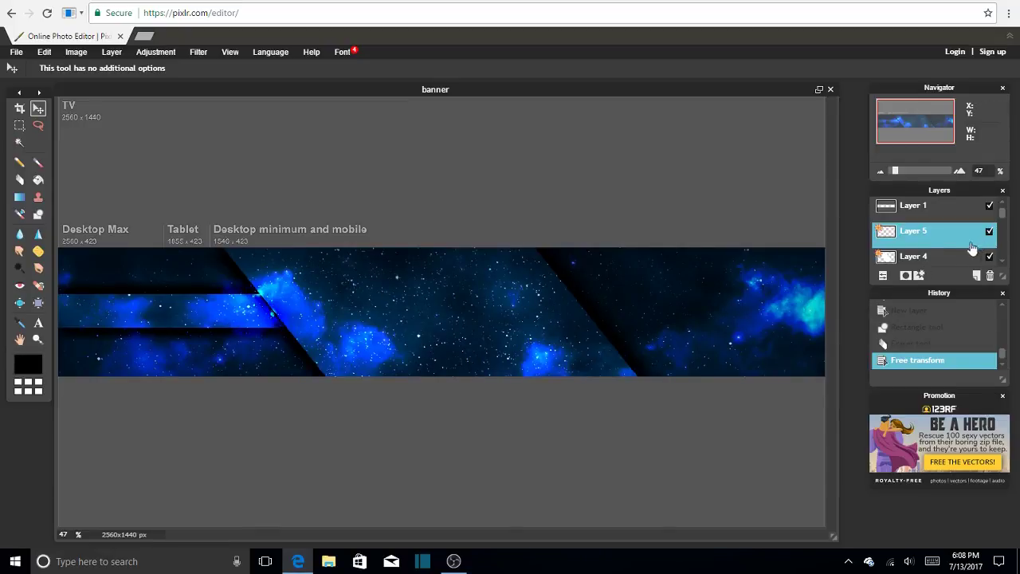
Duplicate Layer 5 and slide the copied bar to the banner's right side
{"action": "right_click", "coordinate": [932, 234]}
{"action": "left_click", "coordinate": [931, 231]}
{"action": "right_click", "coordinate": [931, 233]}
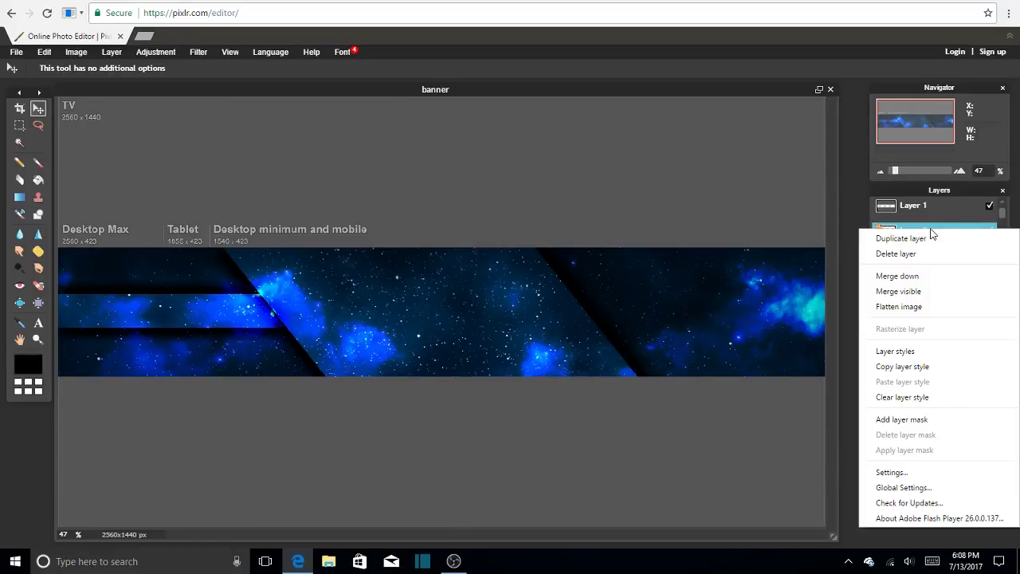
{"action": "left_click", "coordinate": [920, 240]}
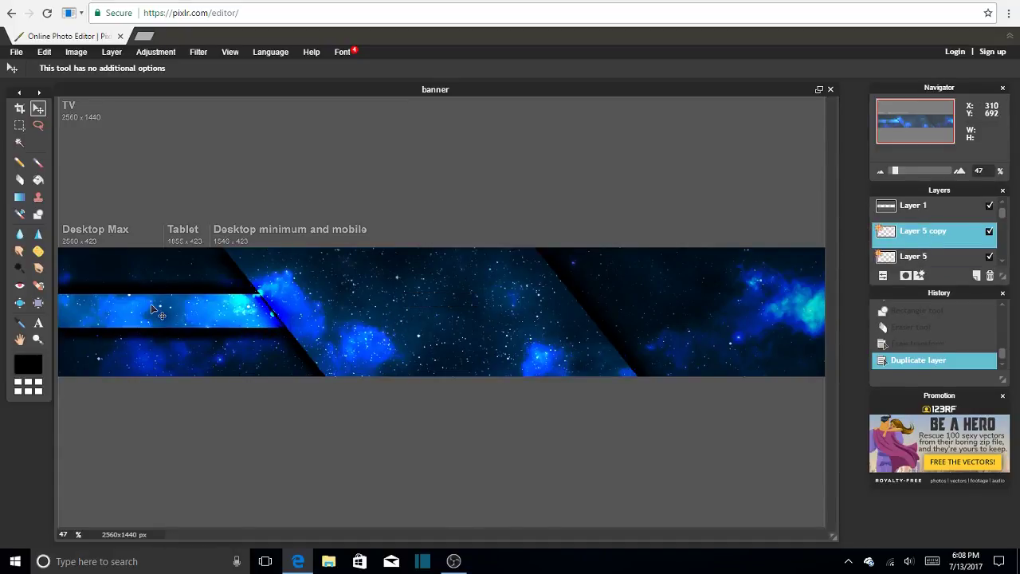
{"action": "left_click_drag", "start_coordinate": [152, 306], "coordinate": [683, 298]}
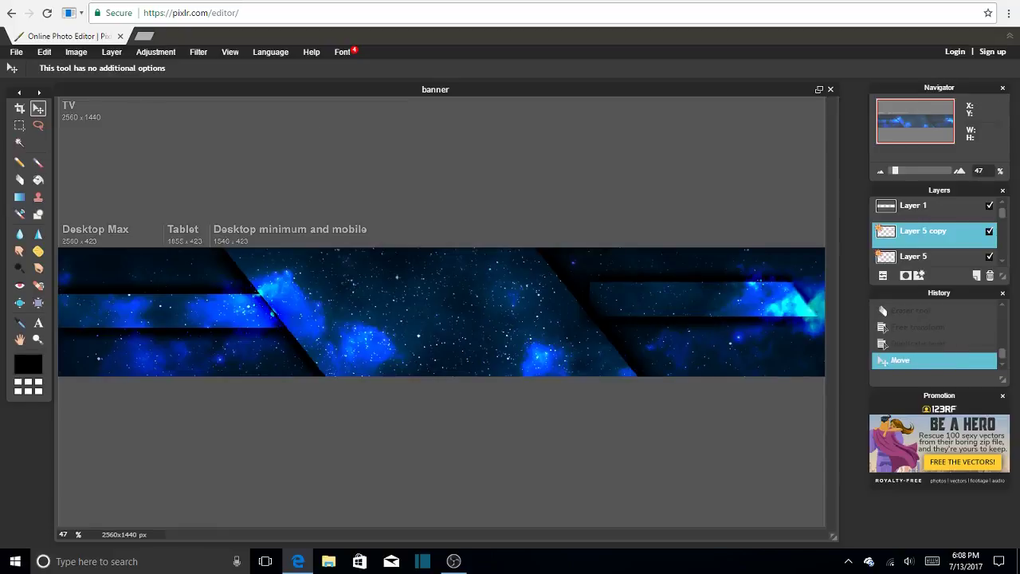
{"action": "left_click", "coordinate": [102, 53]}
Free-transform the copied bar to rotate, widen and fit it onto the right band
{"action": "left_click", "coordinate": [44, 53]}
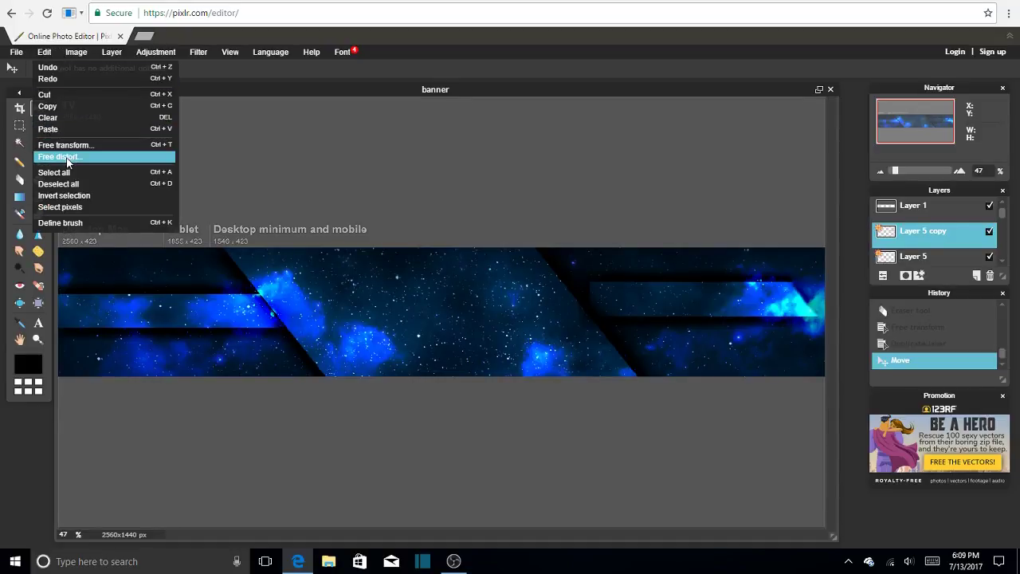
{"action": "left_click", "coordinate": [70, 147]}
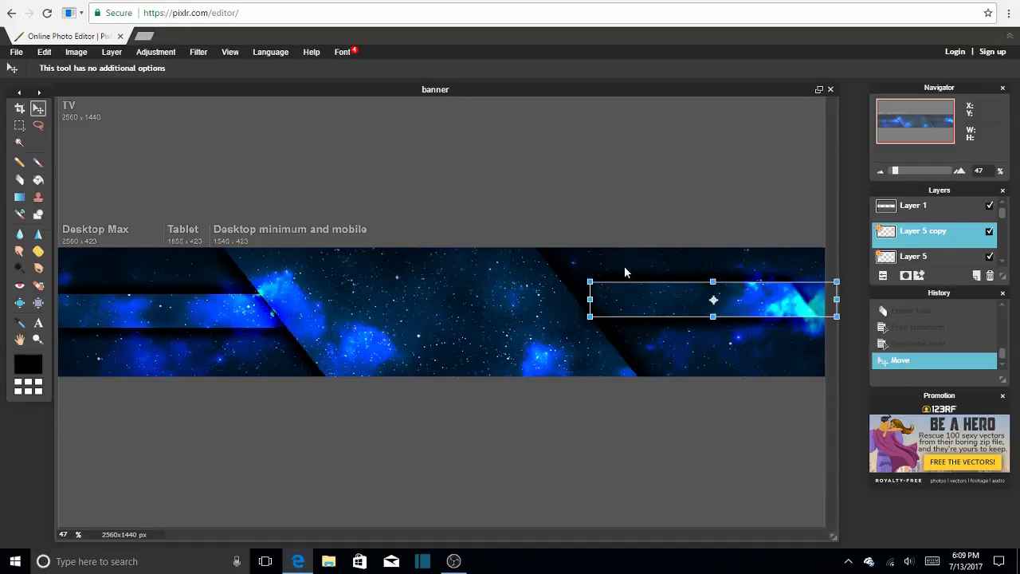
{"action": "left_click_drag", "start_coordinate": [598, 275], "coordinate": [770, 237]}
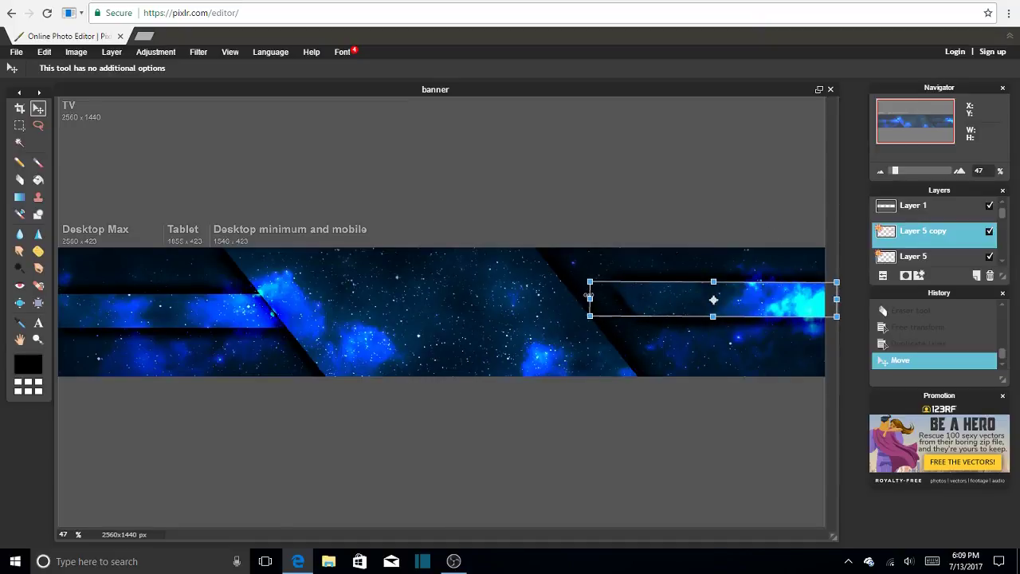
{"action": "left_click_drag", "start_coordinate": [588, 296], "coordinate": [569, 339]}
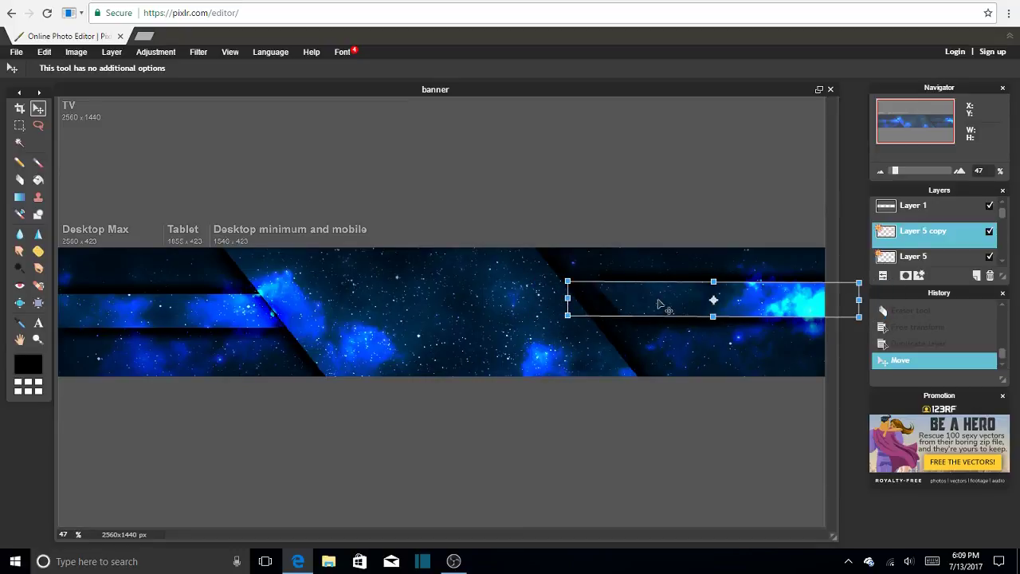
{"action": "left_click_drag", "start_coordinate": [659, 303], "coordinate": [633, 309]}
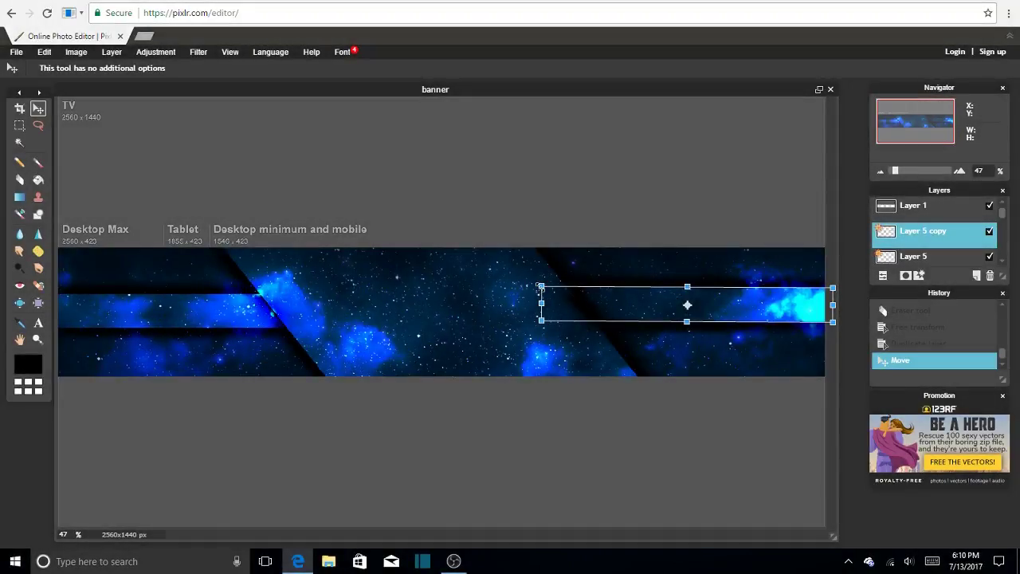
{"action": "left_click_drag", "start_coordinate": [541, 286], "coordinate": [541, 288]}
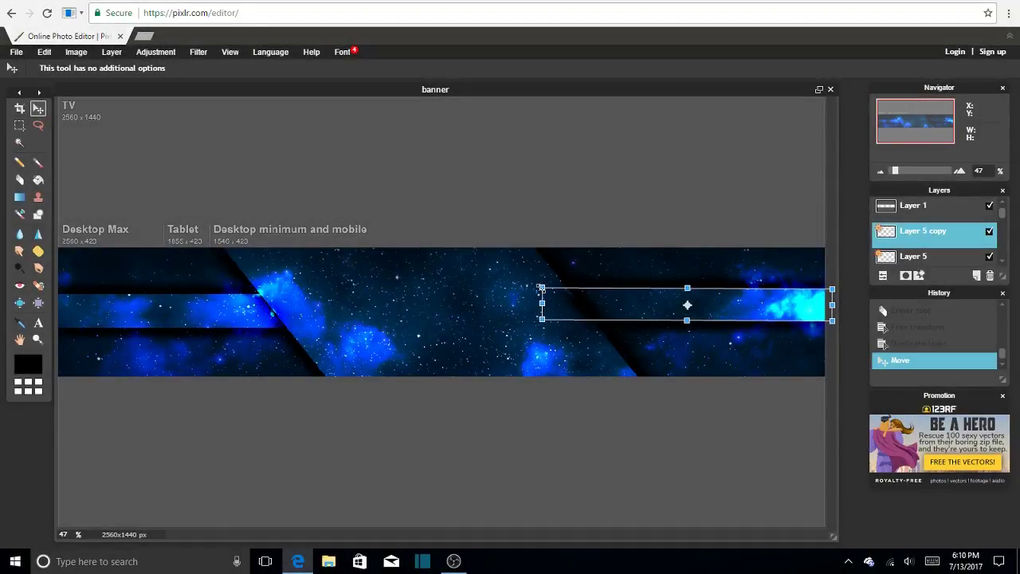
{"action": "key", "text": "v"}
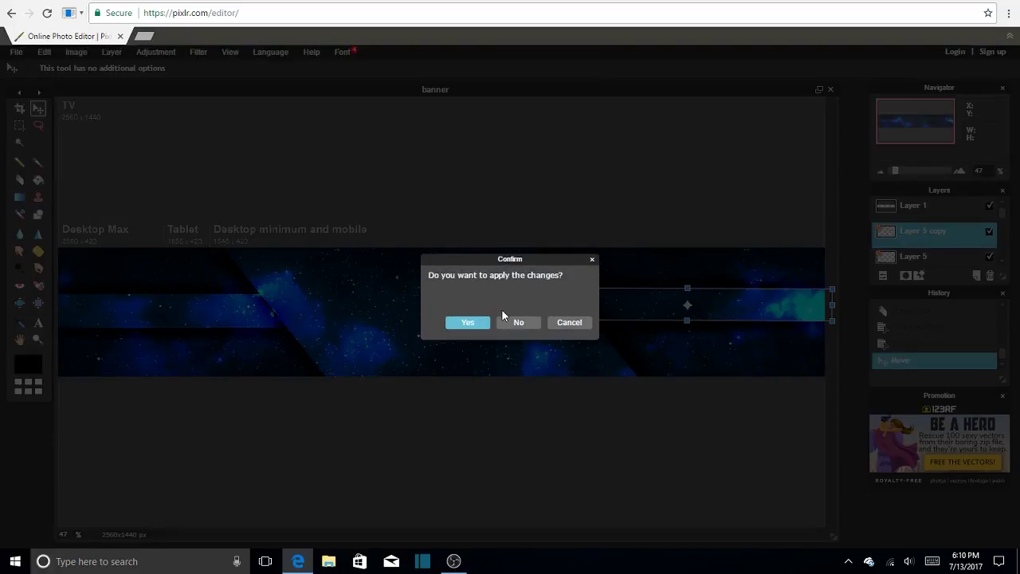
{"action": "left_click", "coordinate": [480, 322]}
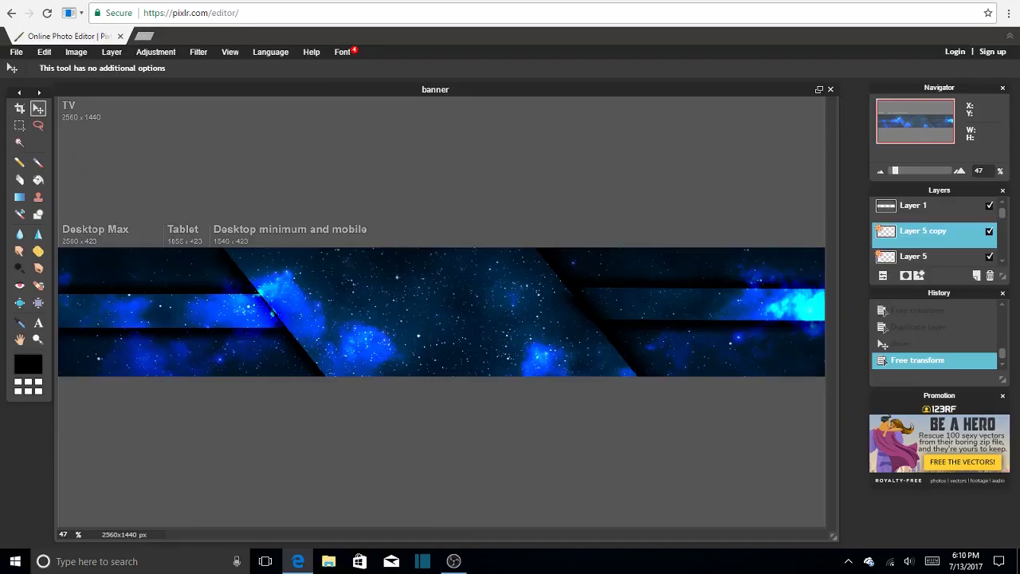
Erase a small piece of Layer 5 copy's bar near the right diagonal band
{"action": "left_click", "coordinate": [19, 180]}
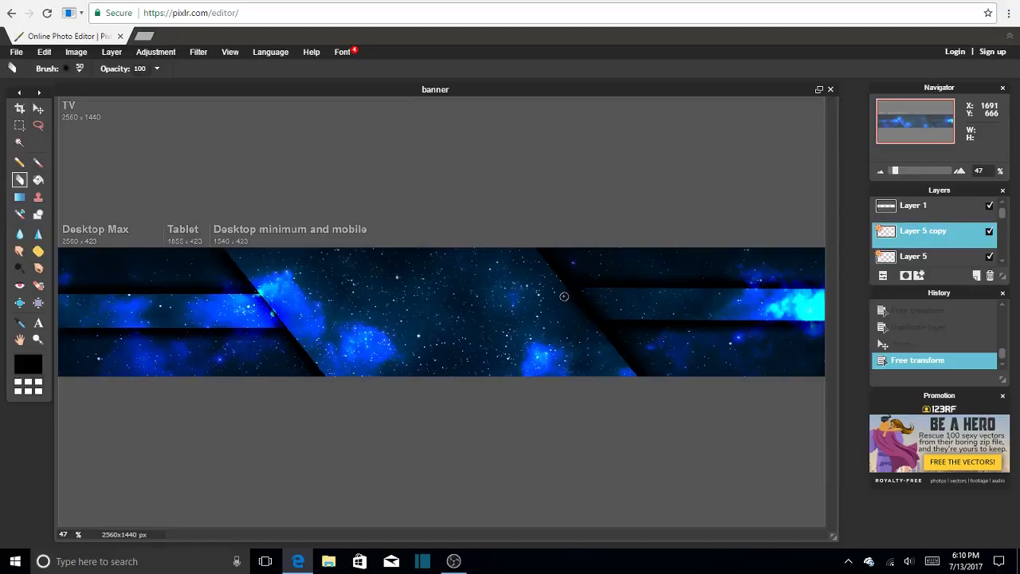
{"action": "left_click", "coordinate": [595, 331]}
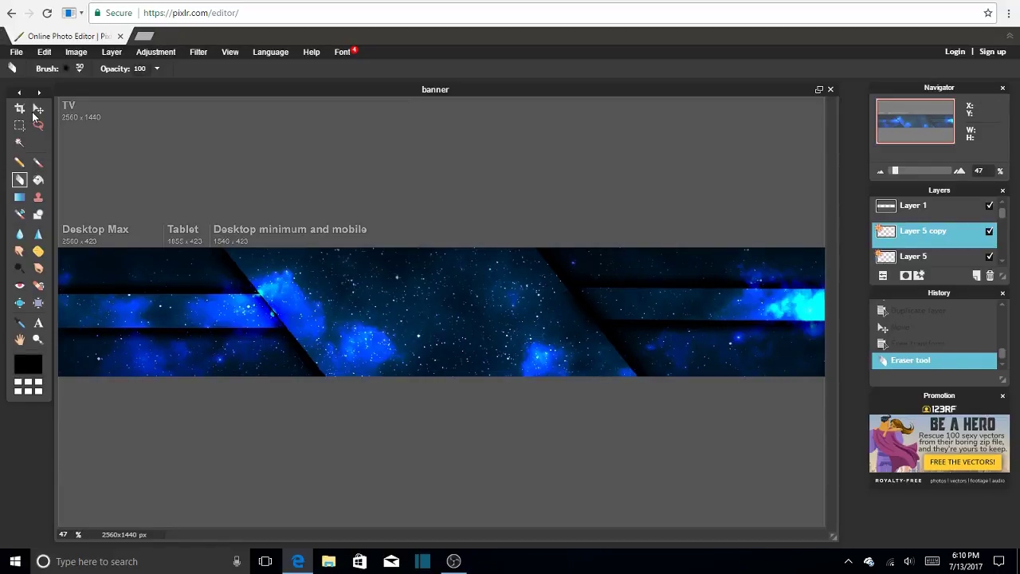
{"action": "left_click", "coordinate": [36, 116]}
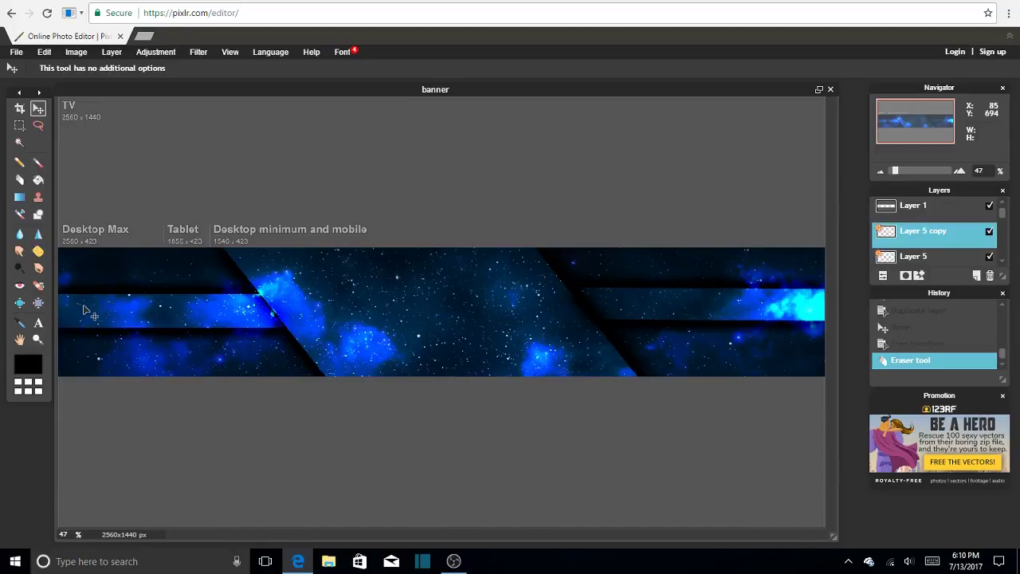
Add white 'Name' text in Agency FB, size 130, near the banner centre
{"action": "left_click", "coordinate": [39, 325]}
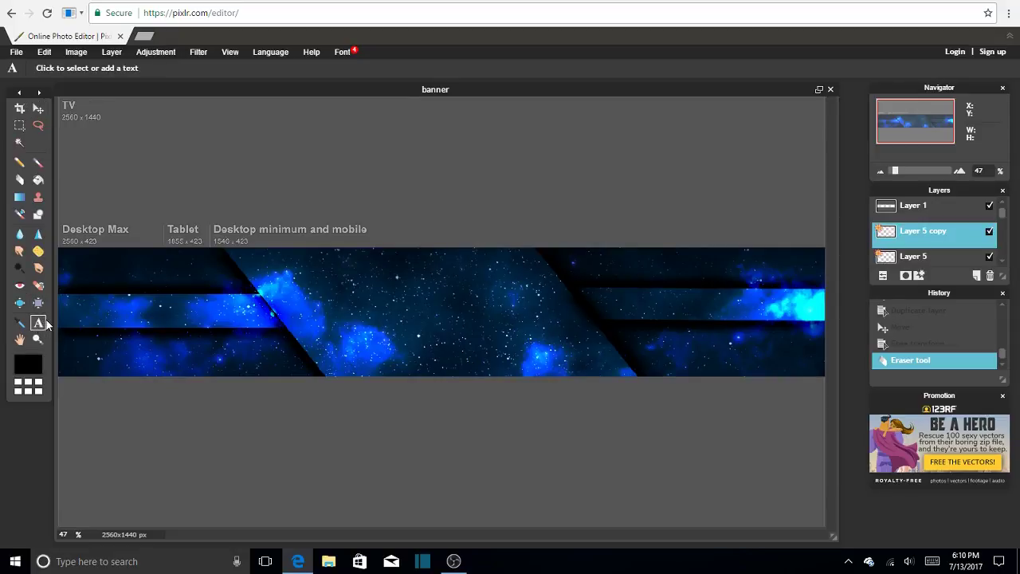
{"action": "left_click", "coordinate": [391, 297]}
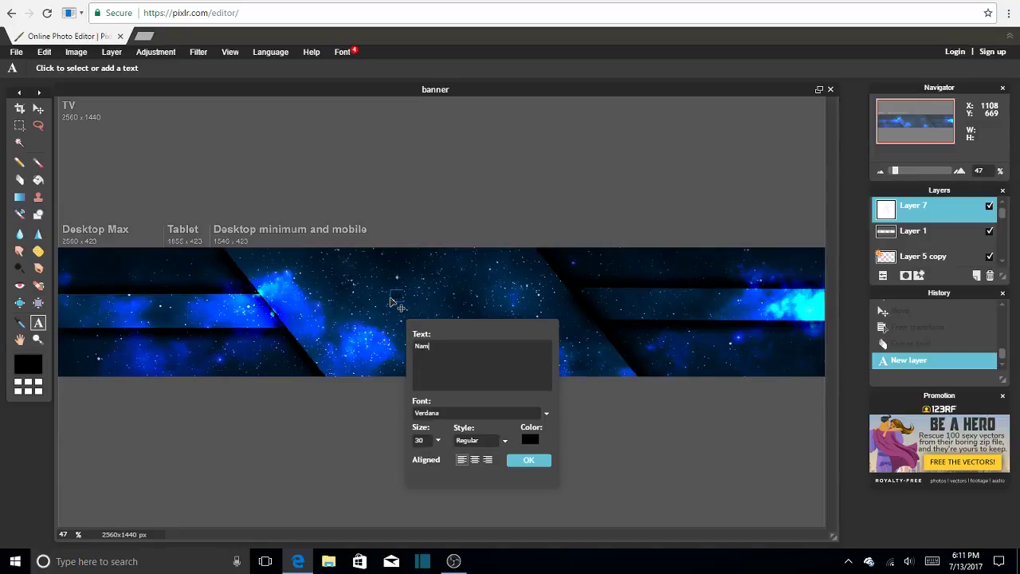
{"action": "left_click", "coordinate": [429, 414]}
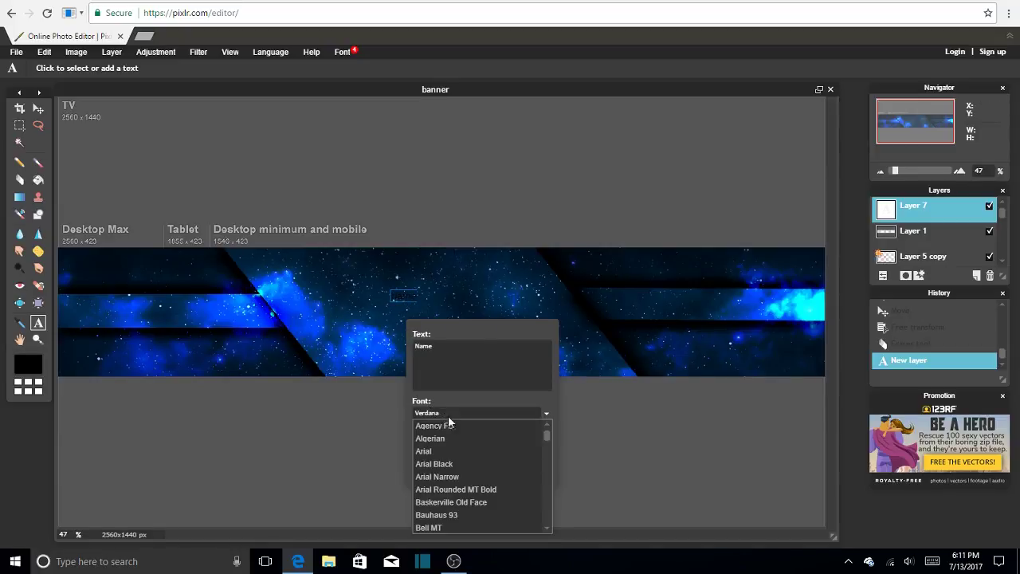
{"action": "left_click", "coordinate": [455, 423]}
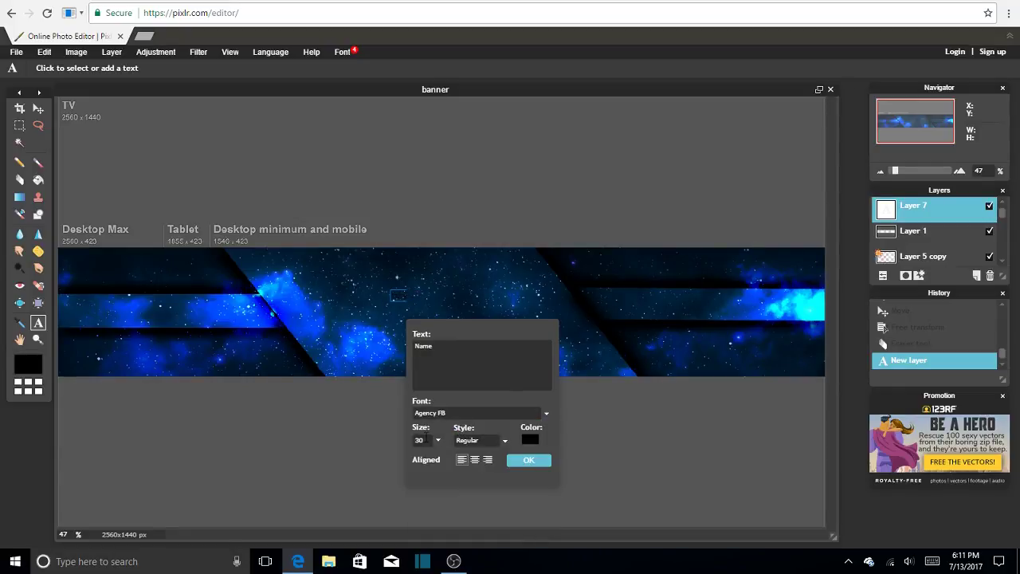
{"action": "left_click", "coordinate": [531, 440]}
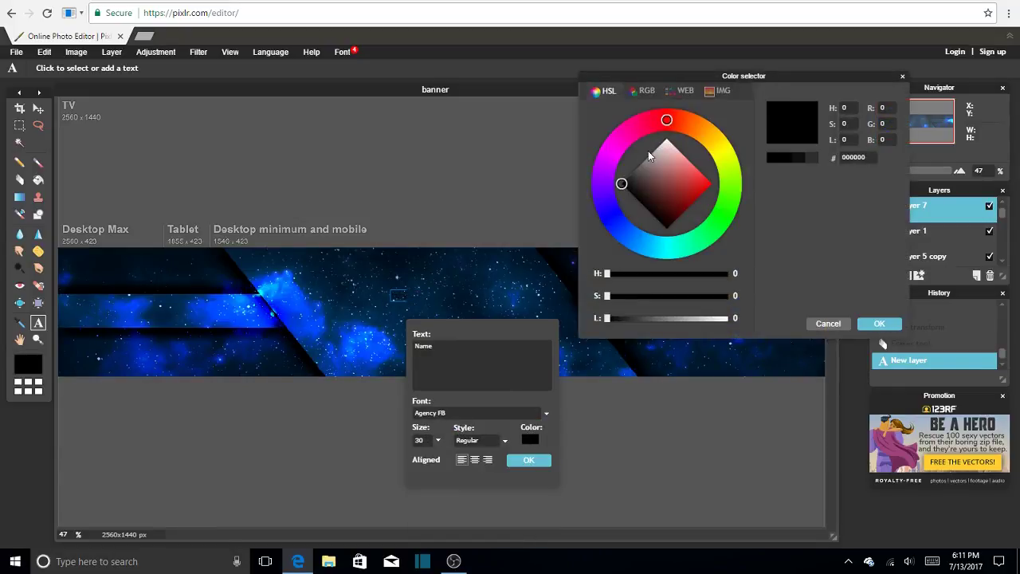
{"action": "left_click_drag", "start_coordinate": [622, 186], "coordinate": [680, 102]}
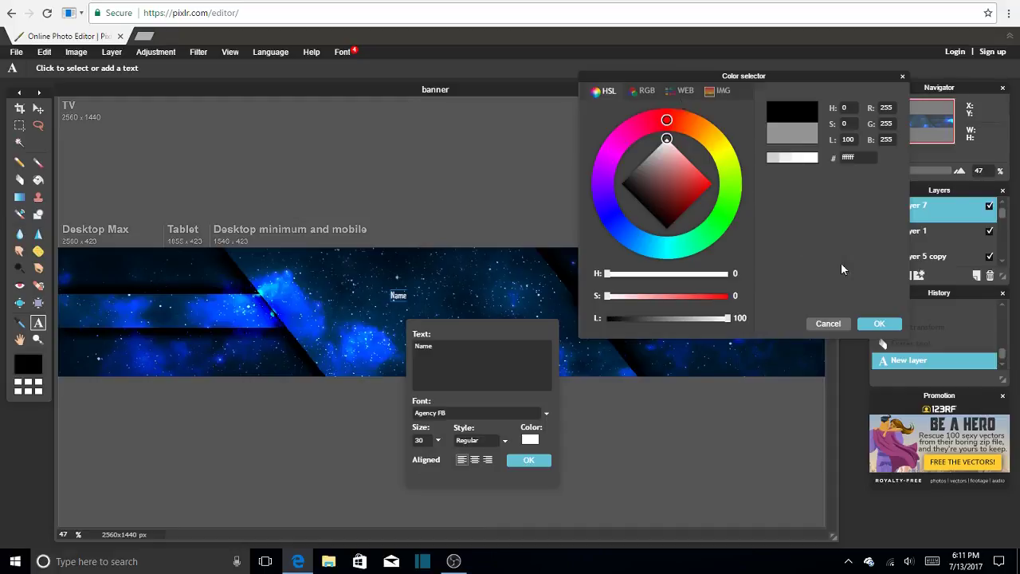
{"action": "left_click", "coordinate": [875, 324]}
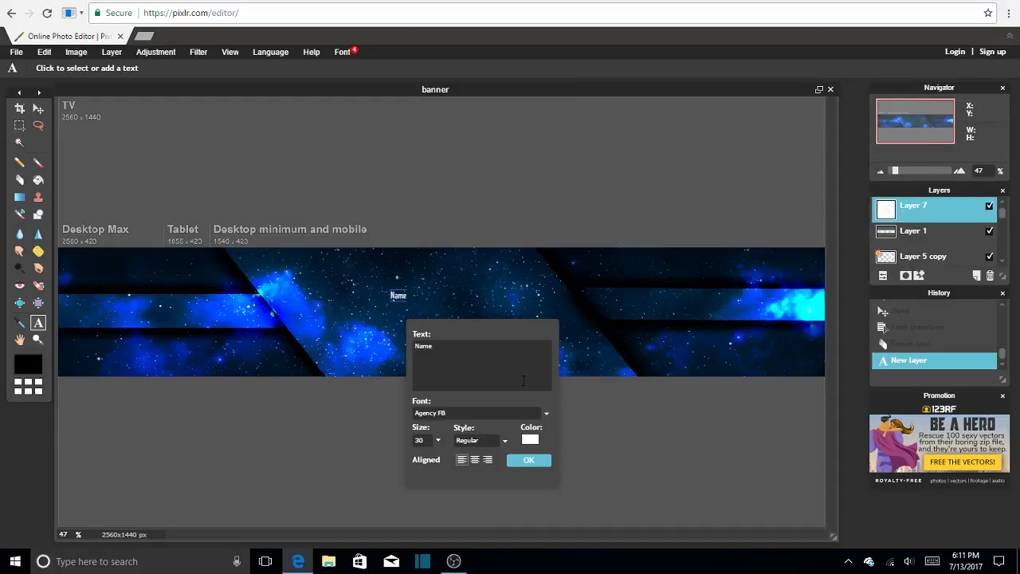
{"action": "left_click", "coordinate": [438, 439]}
{"action": "left_click_drag", "start_coordinate": [392, 459], "coordinate": [439, 471]}
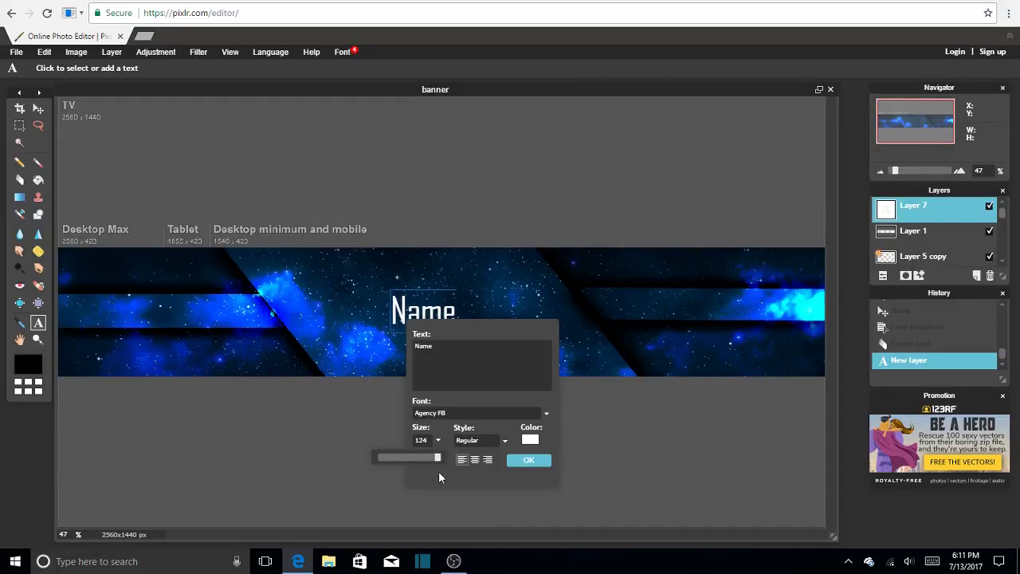
{"action": "left_click", "coordinate": [525, 462]}
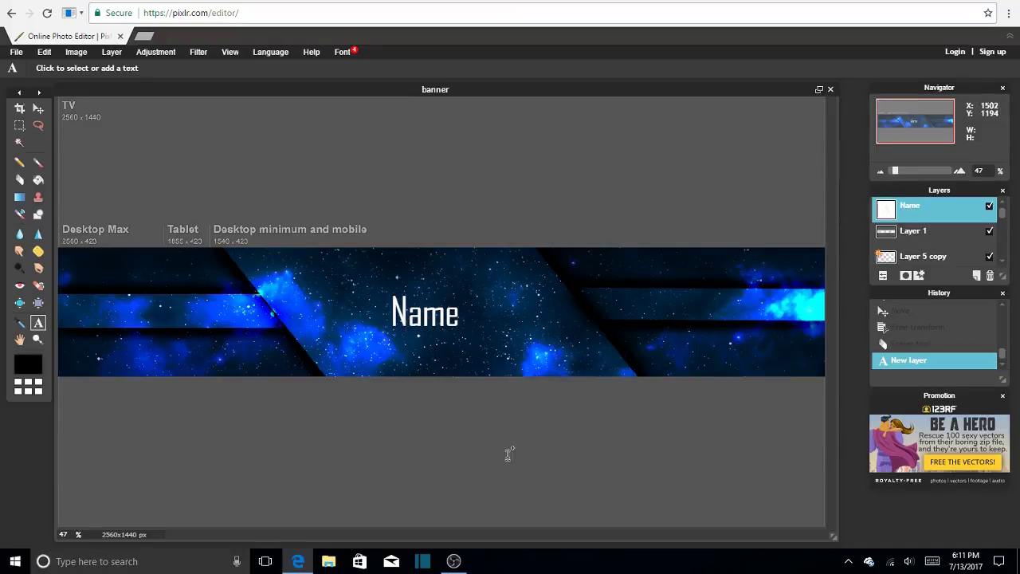
Make the 'Name' text Bold
{"action": "left_click", "coordinate": [443, 313]}
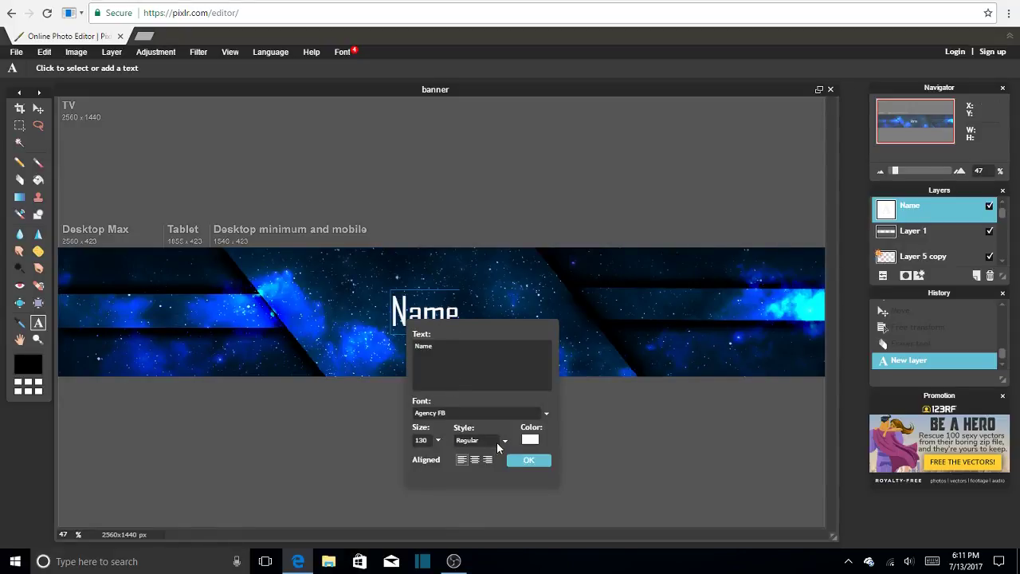
{"action": "left_click", "coordinate": [496, 442]}
{"action": "left_click", "coordinate": [474, 467]}
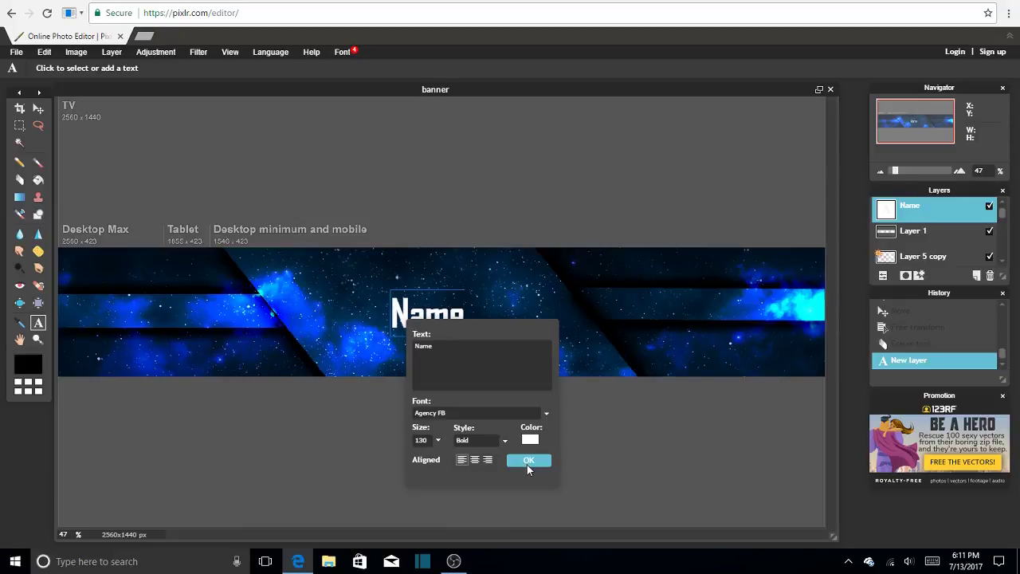
{"action": "left_click", "coordinate": [527, 463]}
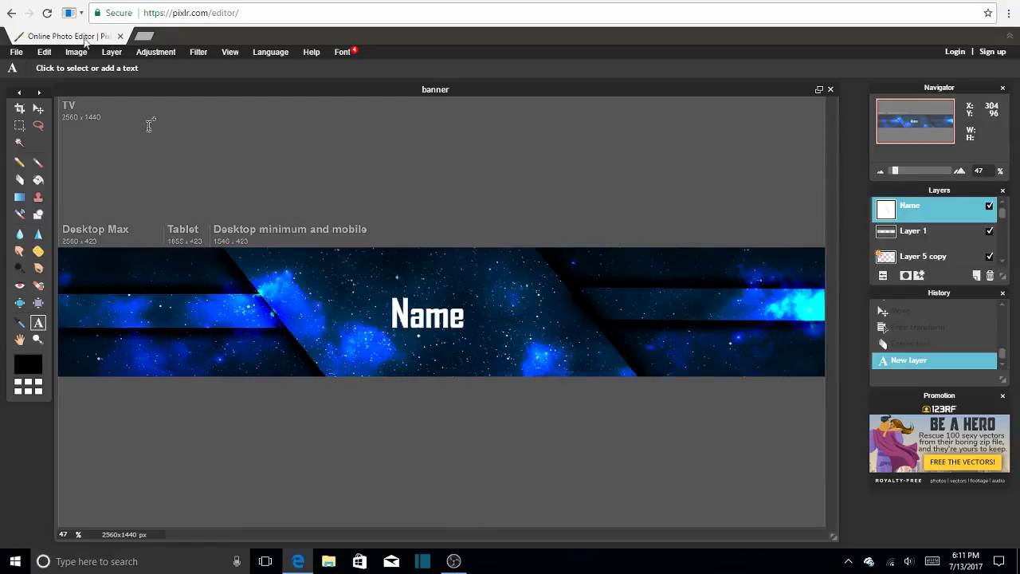
Rasterize the Name layer and fill its letter N with a grey gradient
{"action": "left_click", "coordinate": [20, 145]}
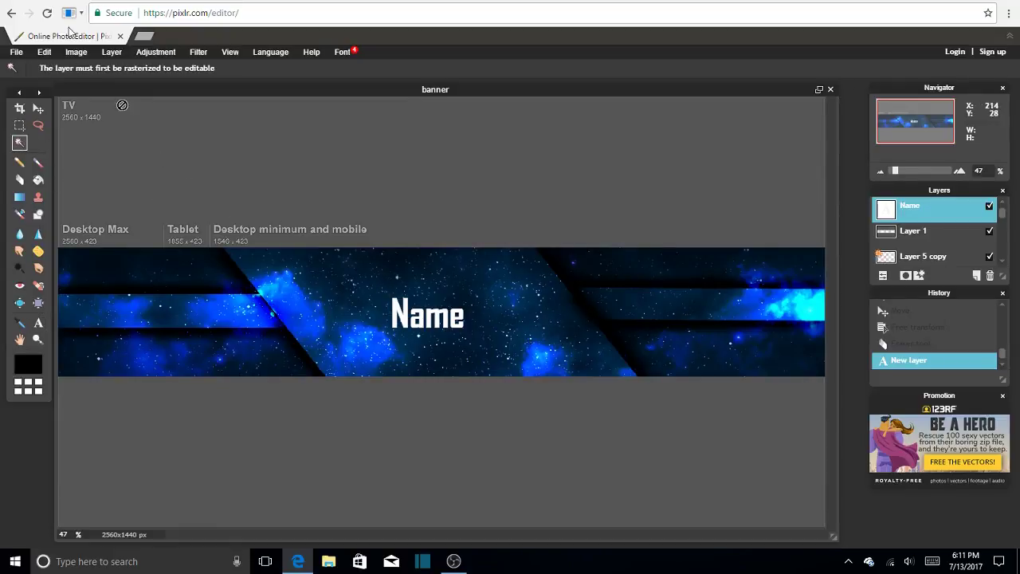
{"action": "left_click", "coordinate": [112, 52]}
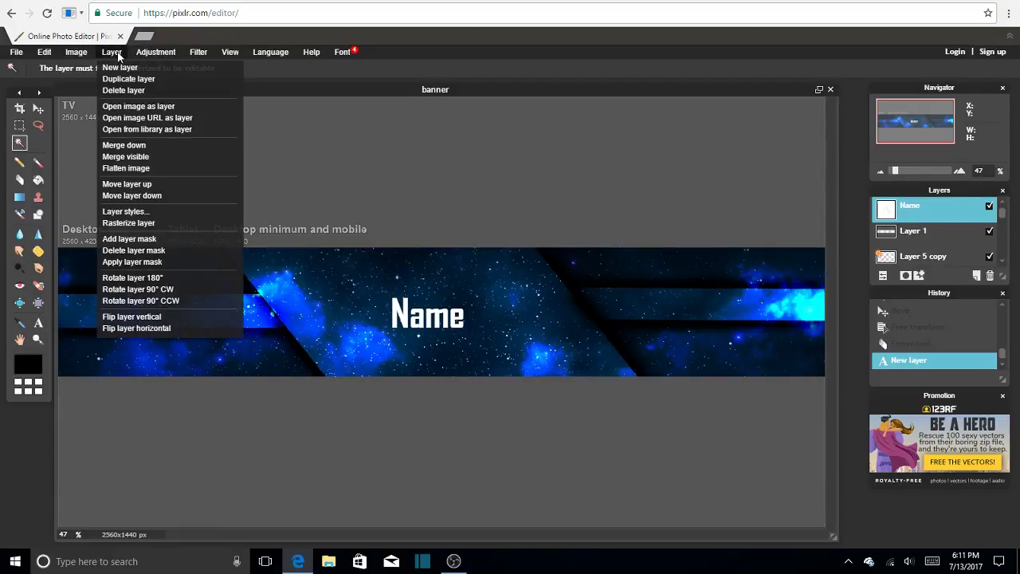
{"action": "left_click", "coordinate": [131, 223]}
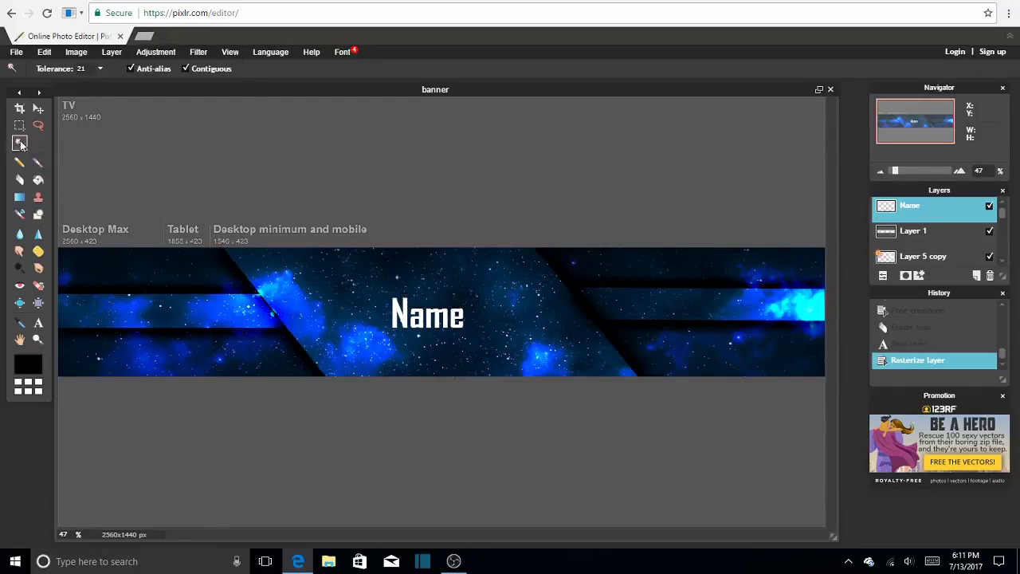
{"action": "left_click", "coordinate": [395, 311]}
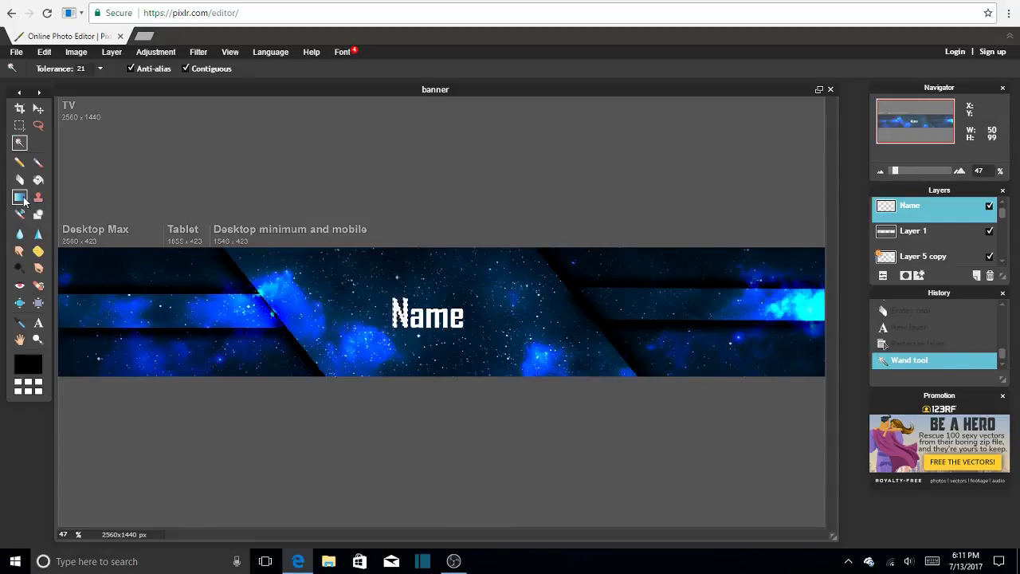
{"action": "left_click", "coordinate": [20, 197]}
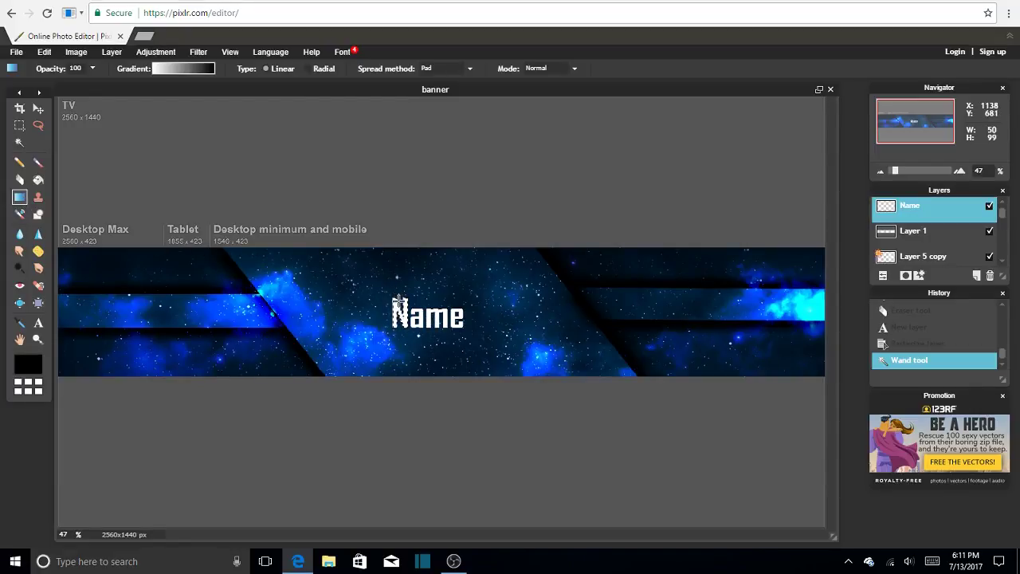
{"action": "left_click_drag", "start_coordinate": [399, 299], "coordinate": [393, 335]}
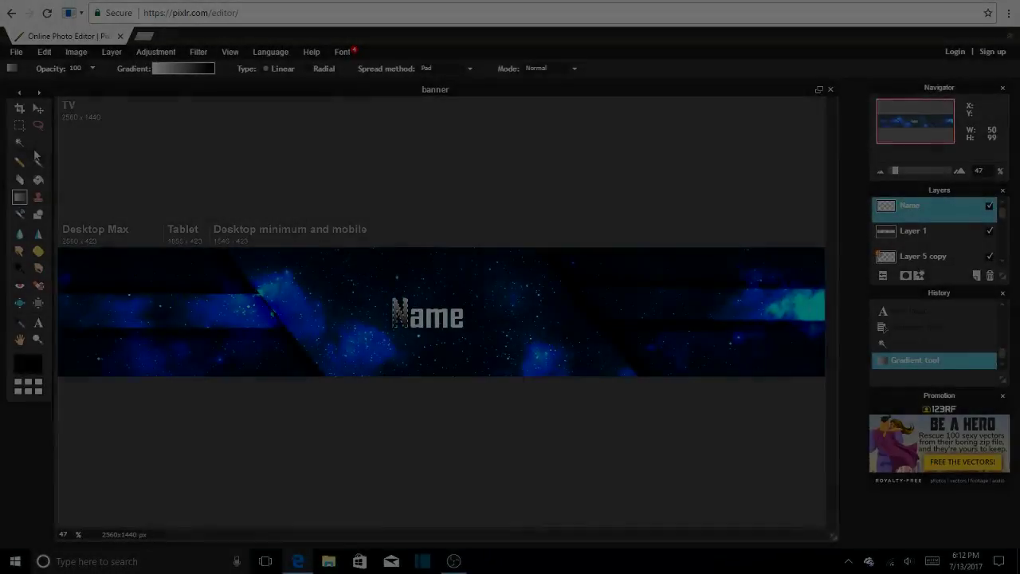
Refine the Magic Wand selection around the N and return to the Move tool
{"action": "left_click", "coordinate": [20, 143]}
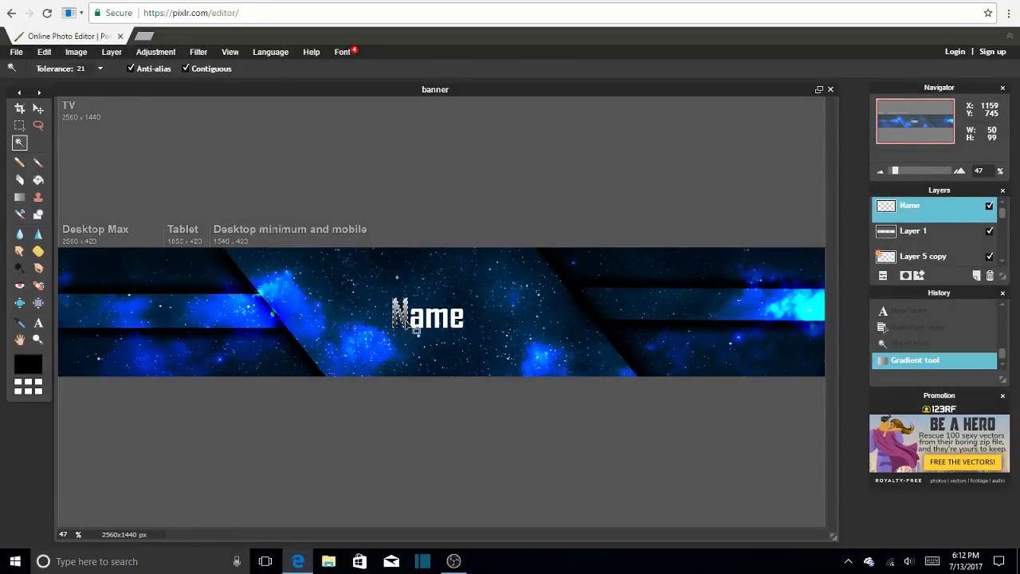
{"action": "left_click", "coordinate": [396, 343]}
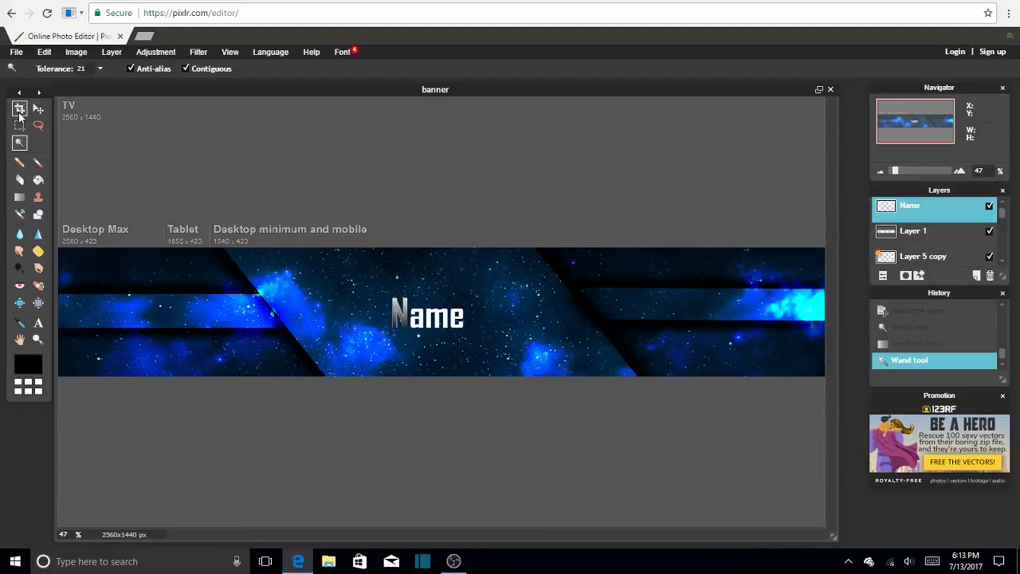
{"action": "left_click", "coordinate": [19, 108]}
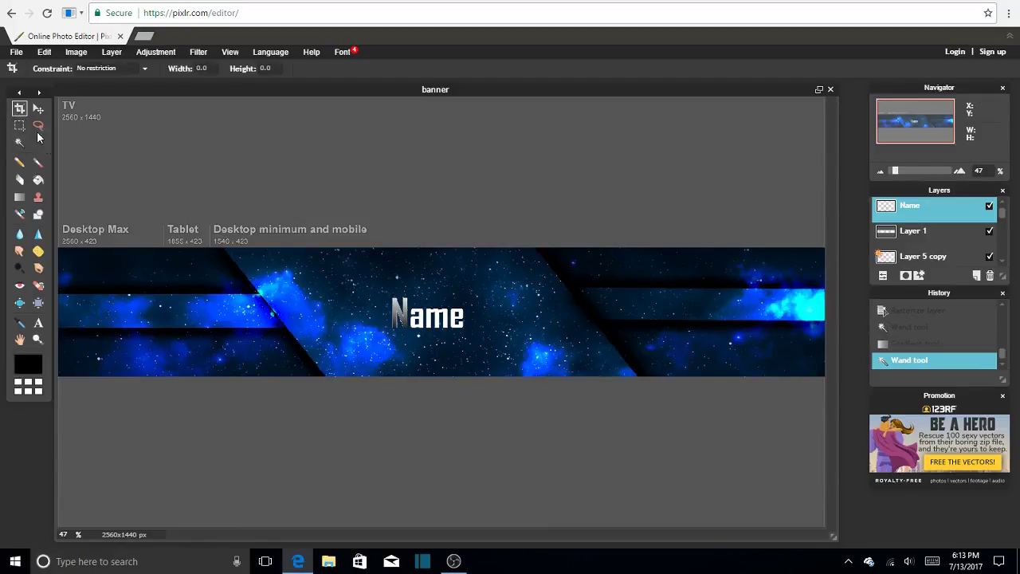
{"action": "right_click", "coordinate": [399, 319]}
{"action": "key", "text": "Escape"}
{"action": "left_click", "coordinate": [38, 110]}
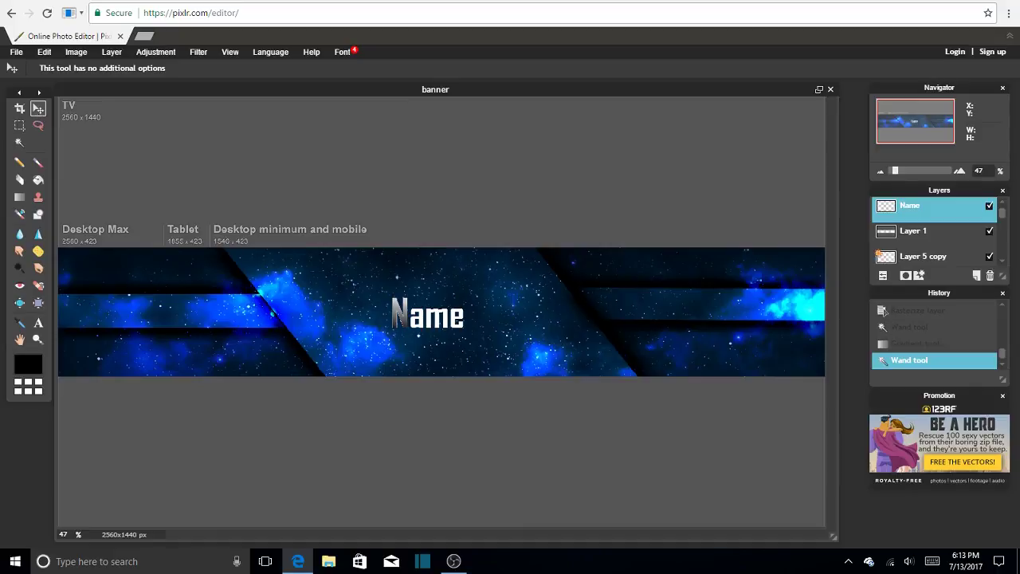
Add a black outer glow with size 44 and hardness 3 to the Name text's layer style
{"action": "left_click", "coordinate": [921, 277]}
{"action": "left_click", "coordinate": [648, 137]}
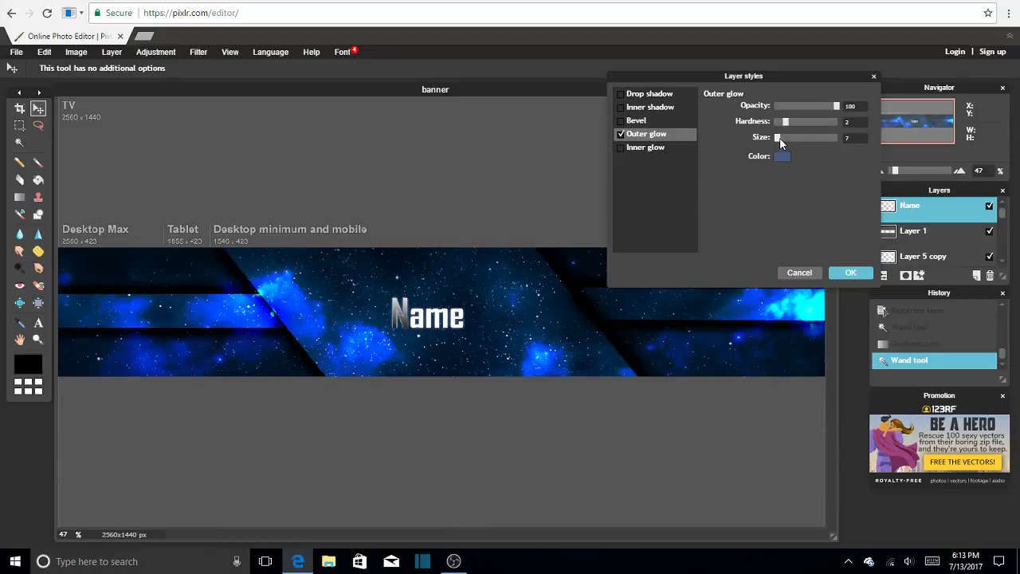
{"action": "left_click", "coordinate": [782, 157]}
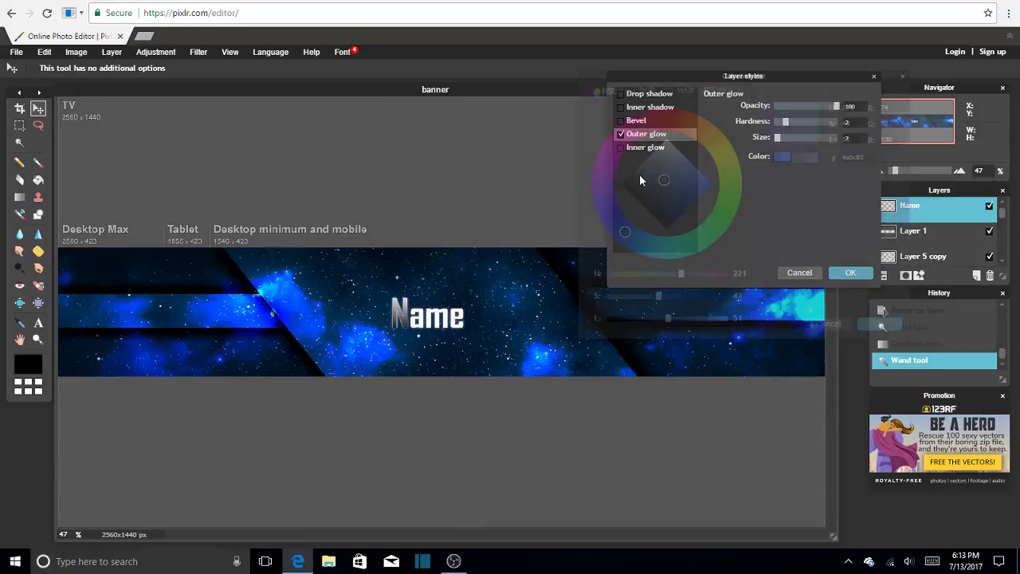
{"action": "left_click", "coordinate": [680, 248]}
{"action": "left_click", "coordinate": [867, 325]}
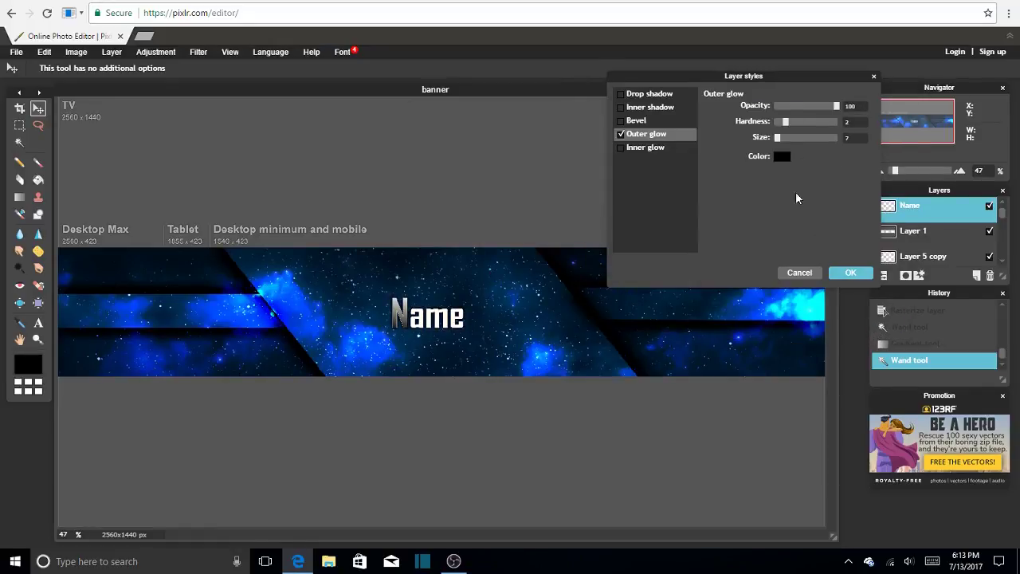
{"action": "mouse_move", "coordinate": [786, 137]}
{"action": "left_mouse_down"}
{"action": "mouse_move", "coordinate": [808, 134]}
{"action": "mouse_move", "coordinate": [791, 122]}
{"action": "left_mouse_up"}
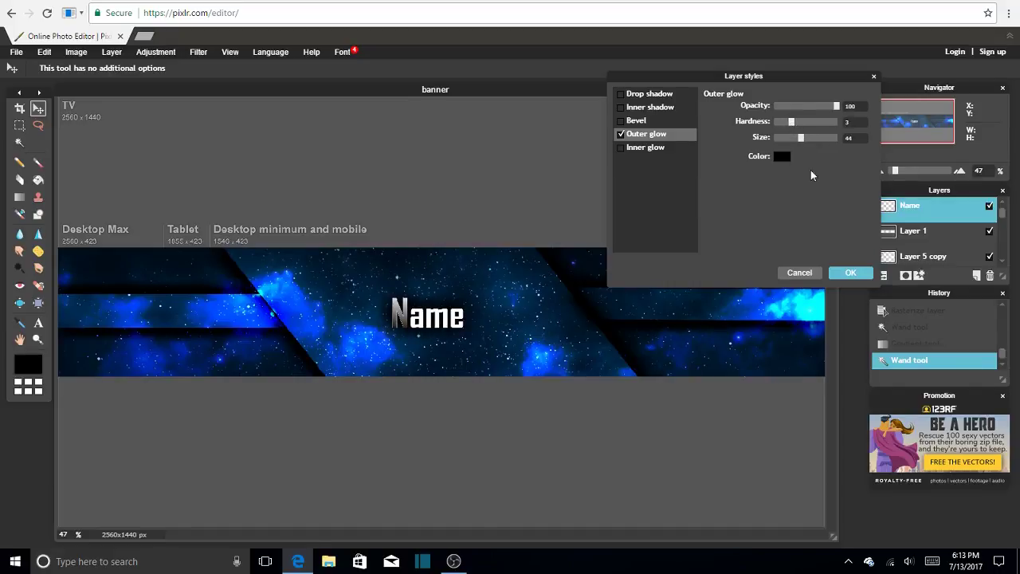
{"action": "left_click", "coordinate": [850, 273]}
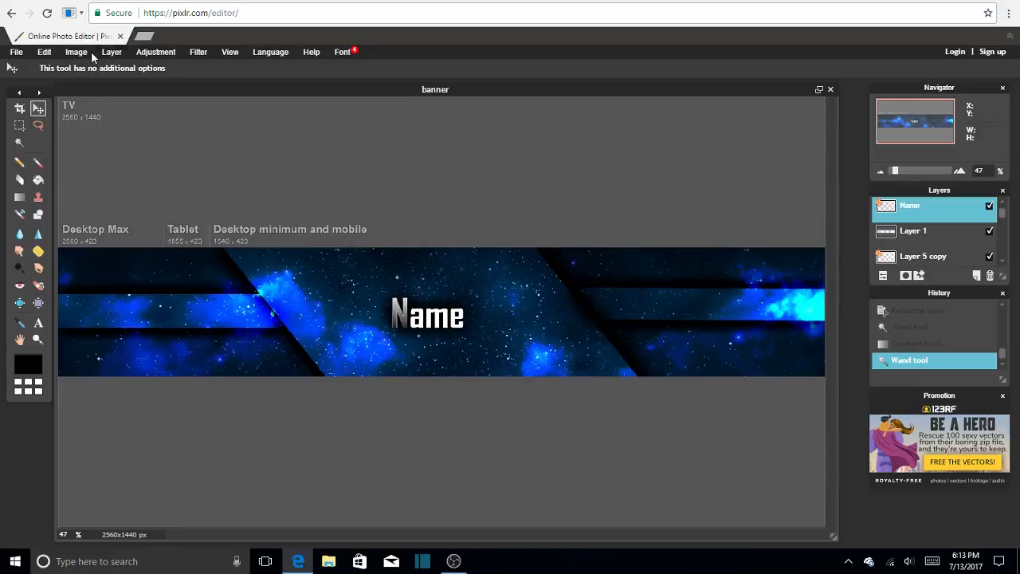
Free-transform the Name text to about twice its size, centred, and apply it
{"action": "left_click", "coordinate": [44, 53]}
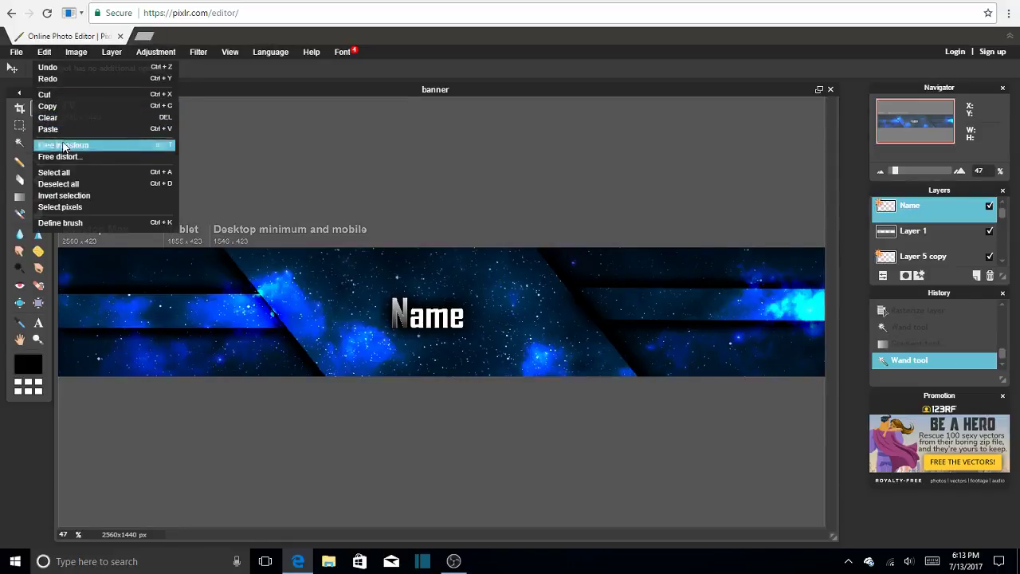
{"action": "left_click", "coordinate": [64, 146]}
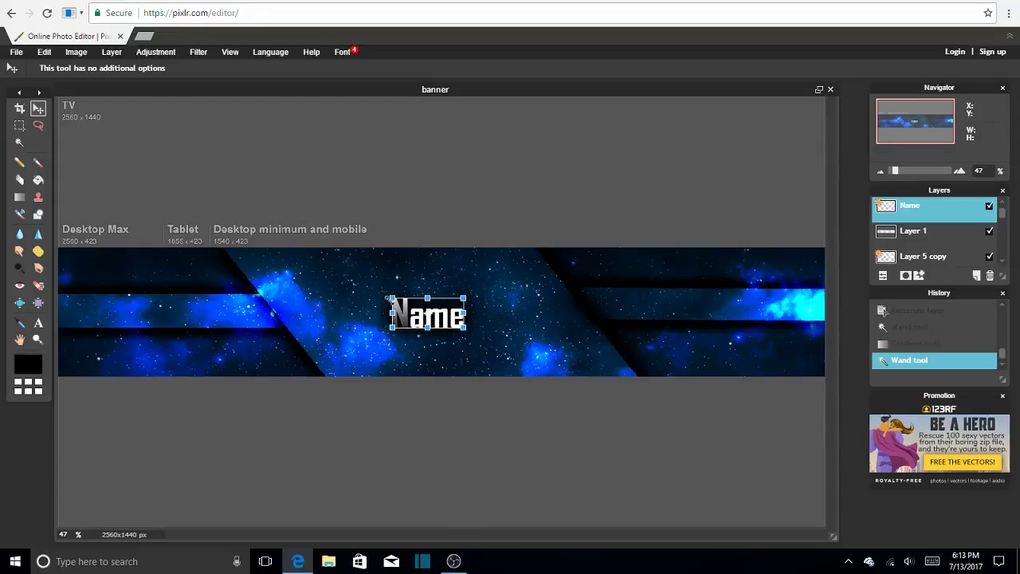
{"action": "left_click_drag", "start_coordinate": [389, 299], "coordinate": [351, 283]}
{"action": "left_click", "coordinate": [365, 246]}
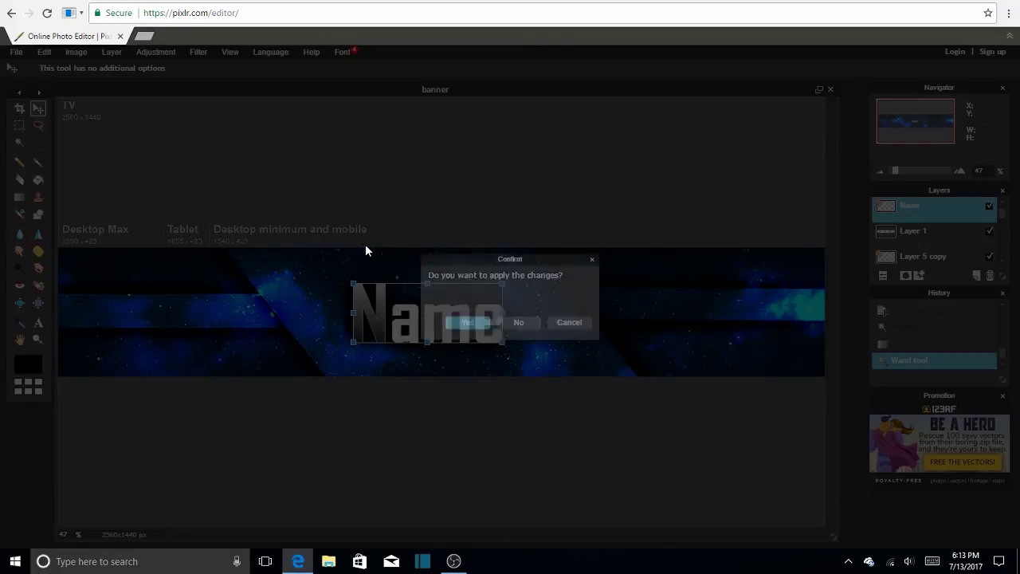
{"action": "left_click", "coordinate": [460, 321]}
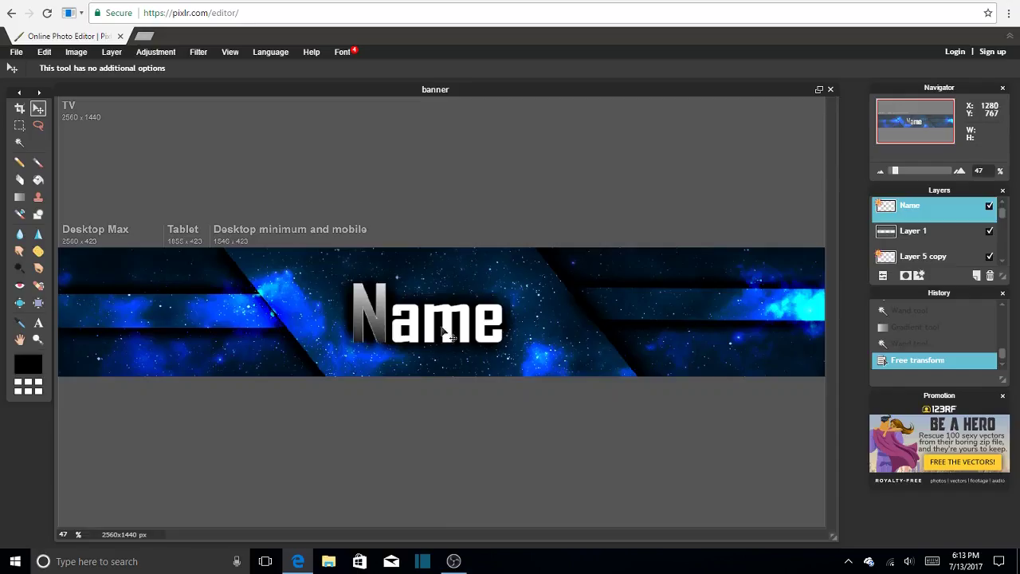
Type 'Name' on the left bar and set its colour to white
{"action": "left_click", "coordinate": [38, 322]}
{"action": "left_click", "coordinate": [109, 274]}
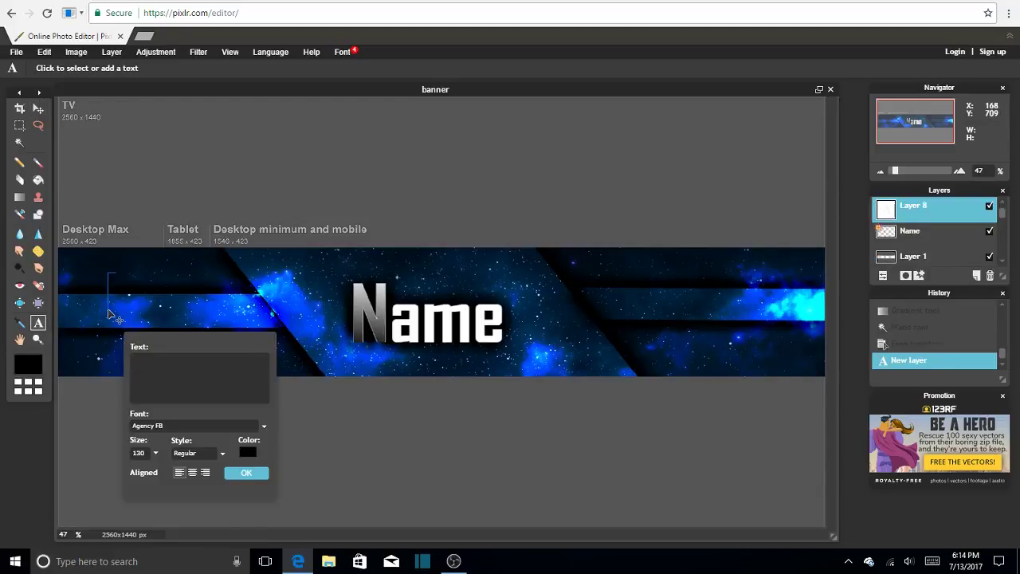
{"action": "type", "text": "Name"}
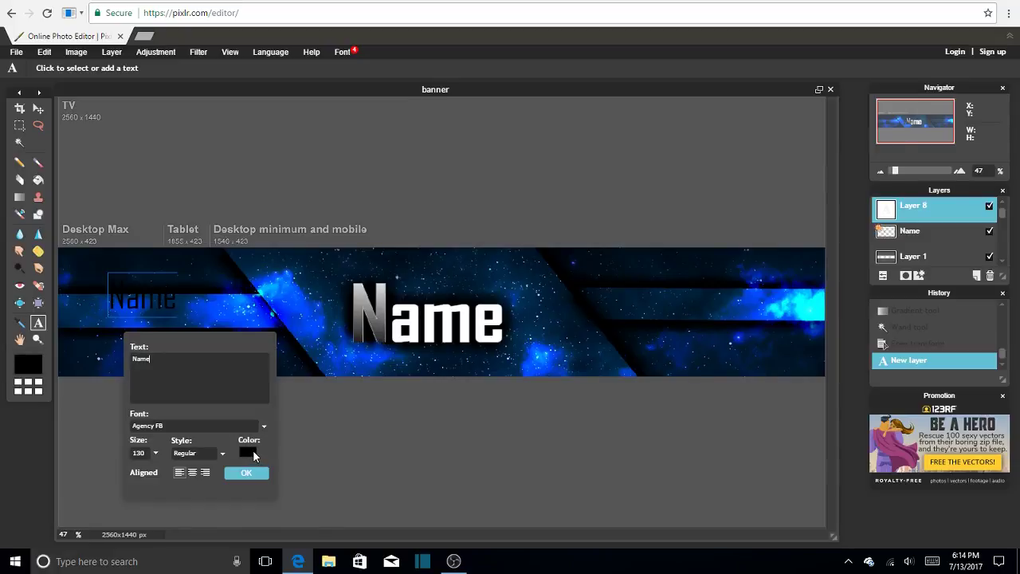
{"action": "left_click", "coordinate": [252, 454]}
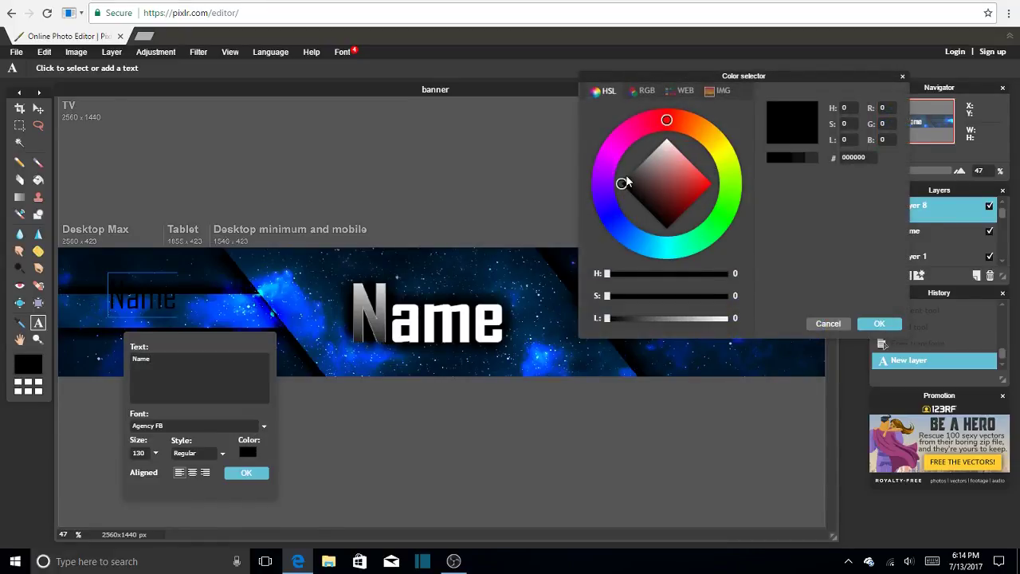
{"action": "mouse_move", "coordinate": [605, 177]}
{"action": "left_mouse_down"}
{"action": "mouse_move", "coordinate": [649, 123]}
{"action": "mouse_move", "coordinate": [603, 180]}
{"action": "mouse_move", "coordinate": [624, 156]}
{"action": "mouse_move", "coordinate": [671, 154]}
{"action": "mouse_move", "coordinate": [666, 139]}
{"action": "left_mouse_up"}
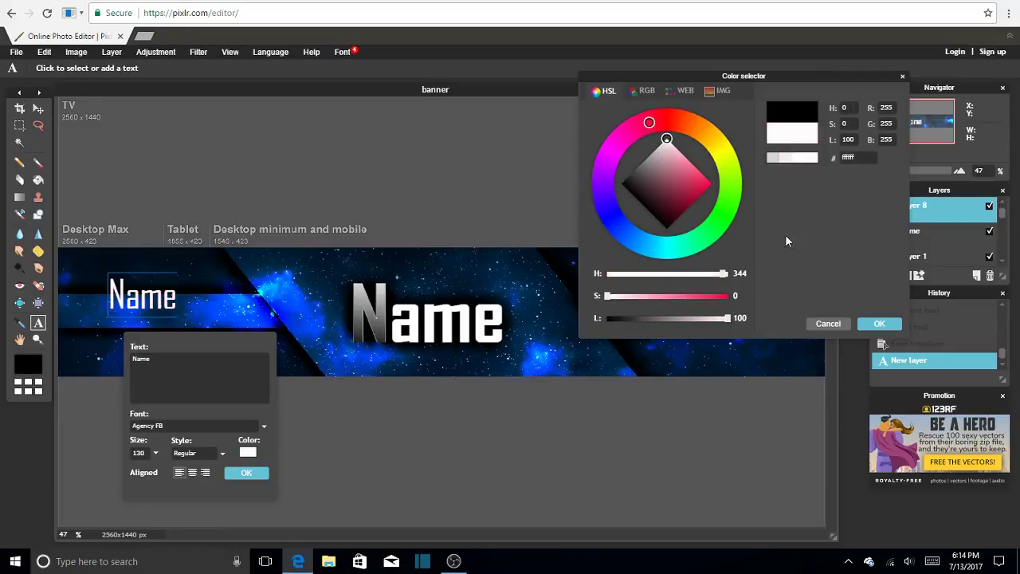
{"action": "left_click", "coordinate": [877, 324]}
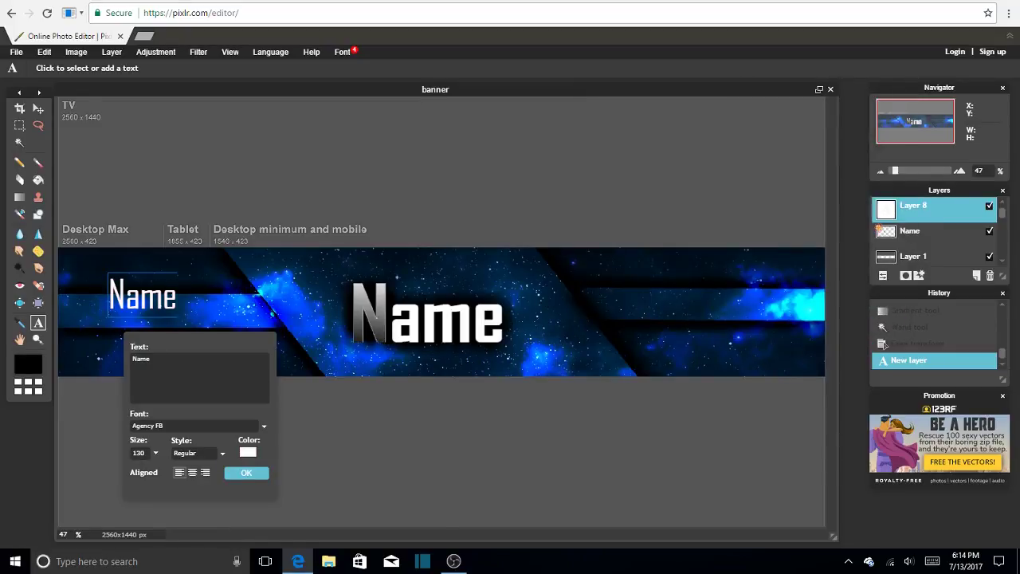
Make the left Name text Bold at size 111, move it onto the bar and commit
{"action": "left_click", "coordinate": [223, 453]}
{"action": "left_click", "coordinate": [203, 477]}
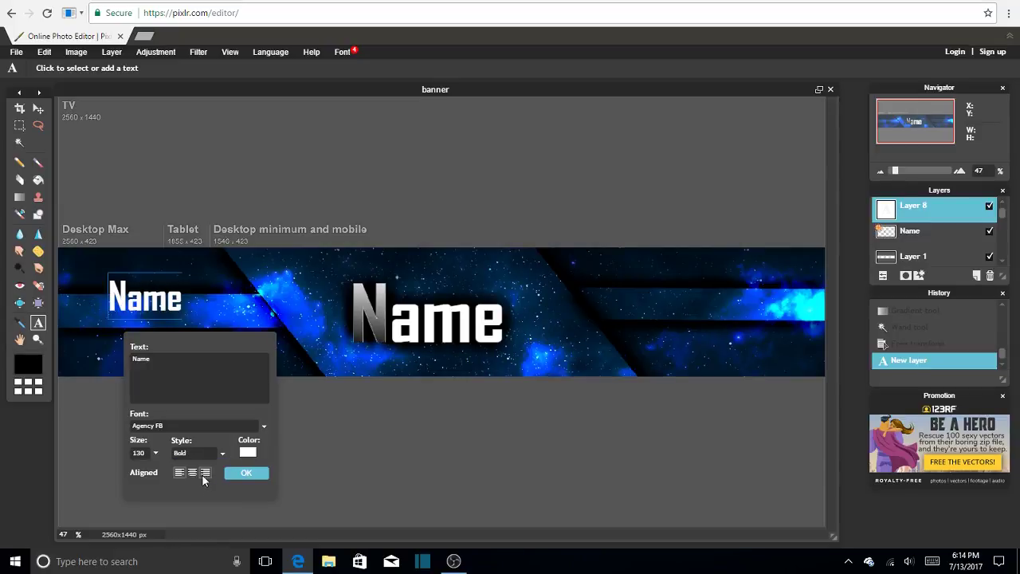
{"action": "left_click", "coordinate": [155, 453]}
{"action": "left_click_drag", "start_coordinate": [158, 471], "coordinate": [149, 471]}
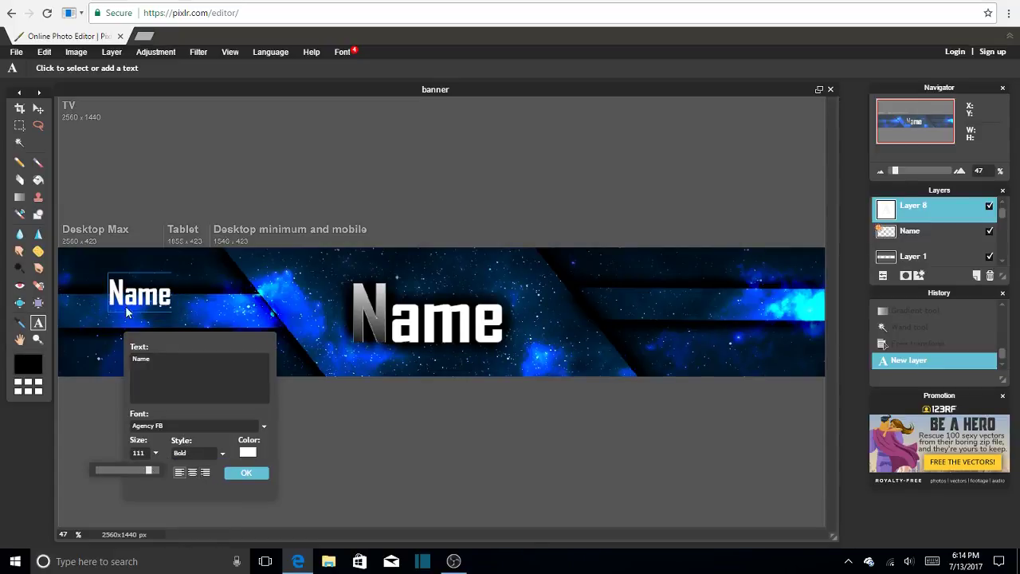
{"action": "left_click_drag", "start_coordinate": [143, 303], "coordinate": [148, 322]}
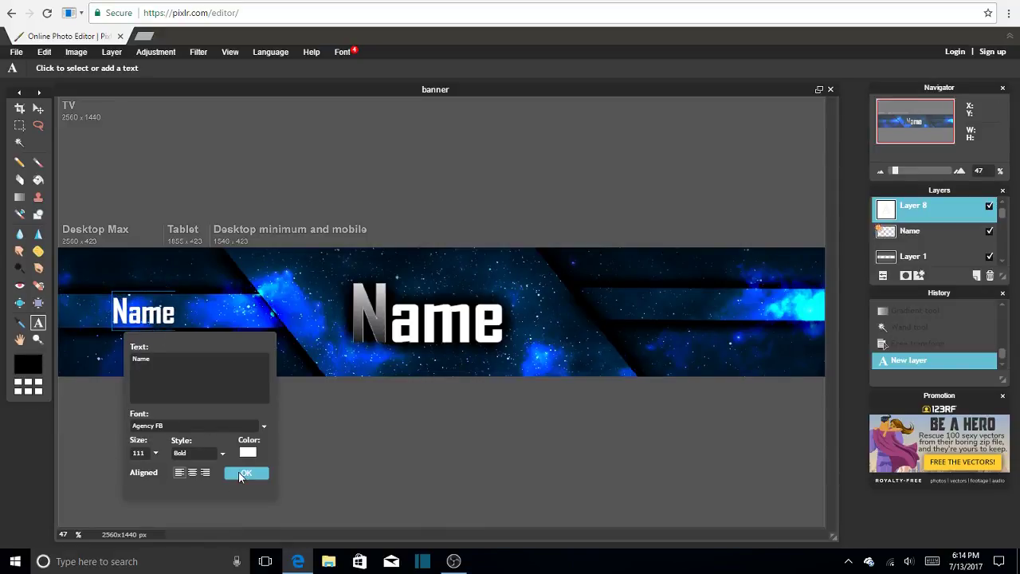
{"action": "left_click", "coordinate": [243, 474]}
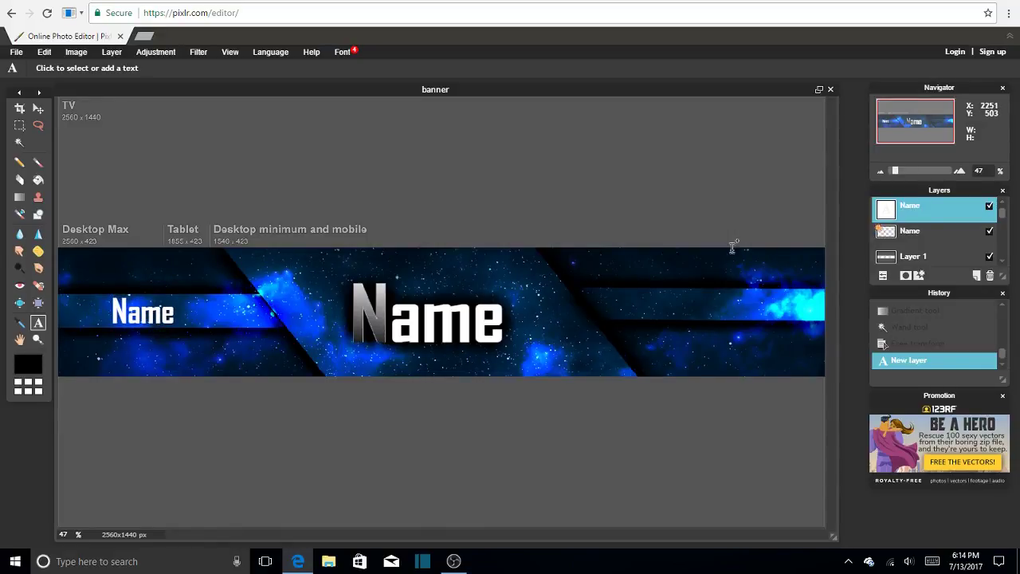
Type 'Name' on the right bar in white
{"action": "left_click", "coordinate": [674, 312]}
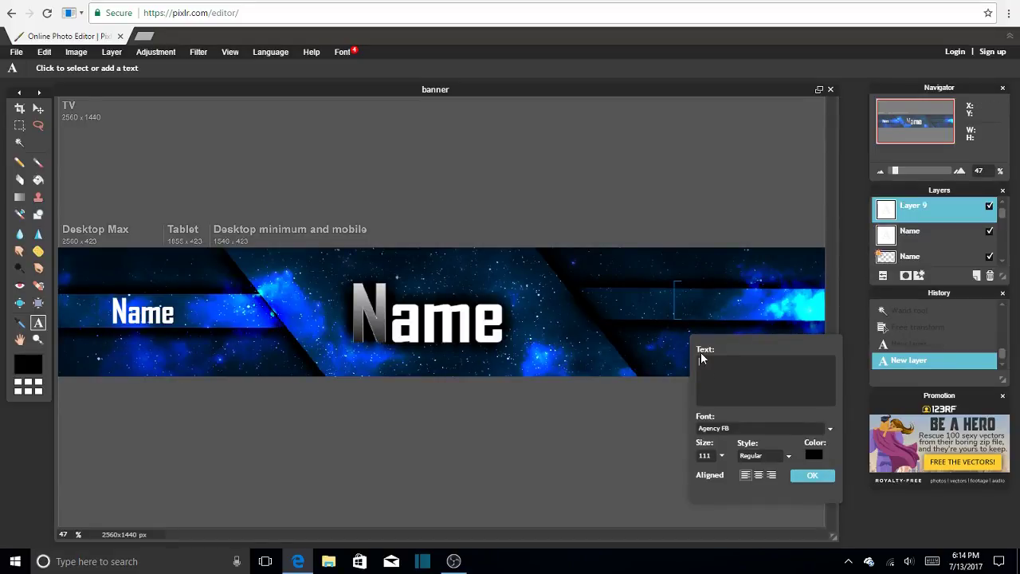
{"action": "type", "text": "Name"}
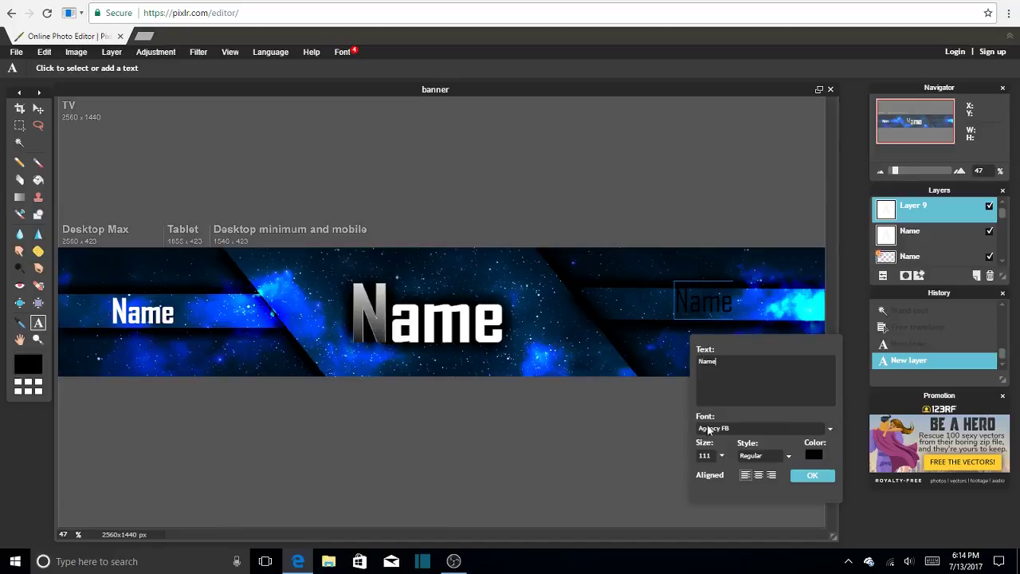
{"action": "left_click", "coordinate": [814, 455]}
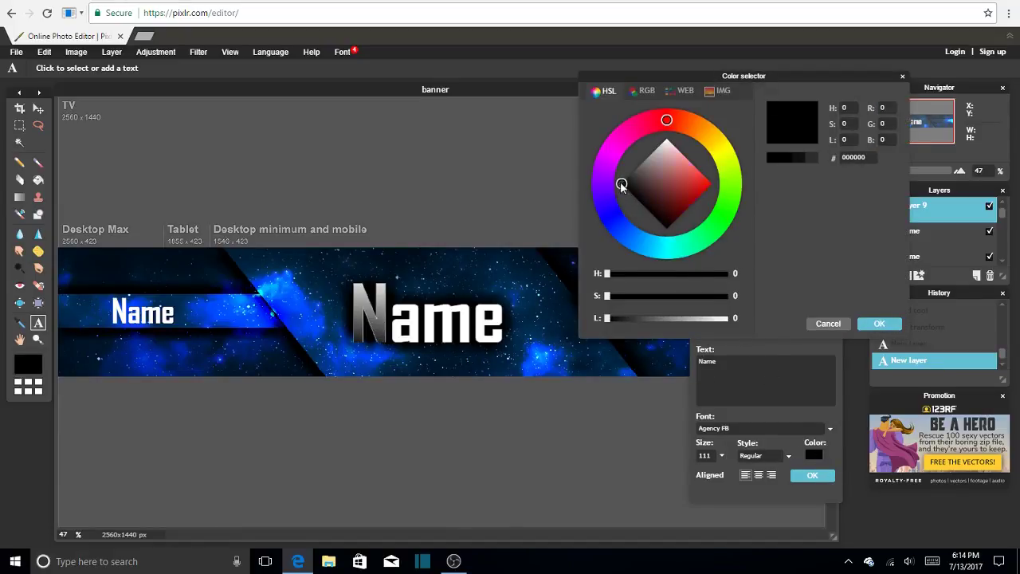
{"action": "left_click", "coordinate": [683, 122]}
{"action": "left_click_drag", "start_coordinate": [632, 184], "coordinate": [676, 128]}
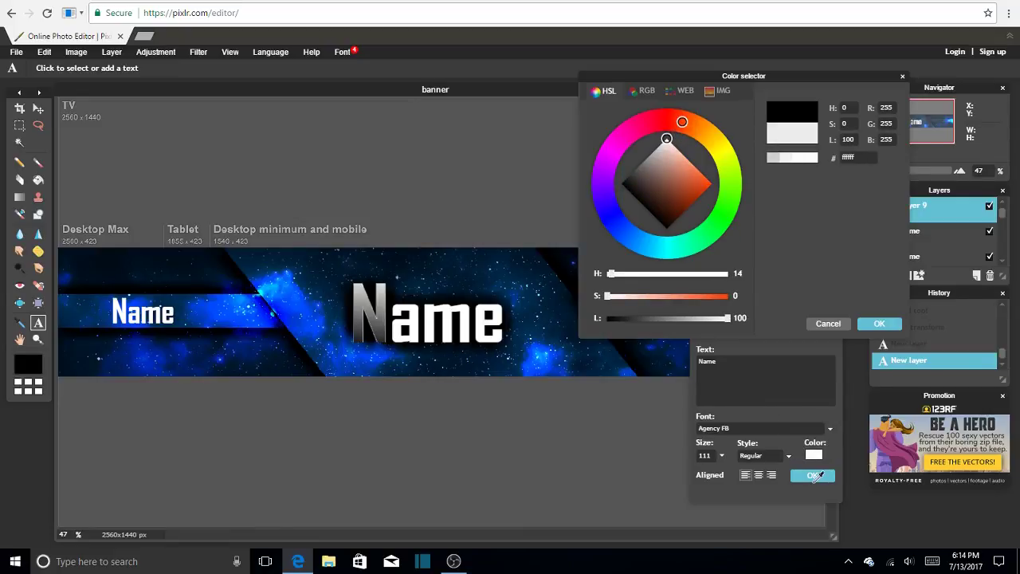
{"action": "left_click", "coordinate": [879, 324]}
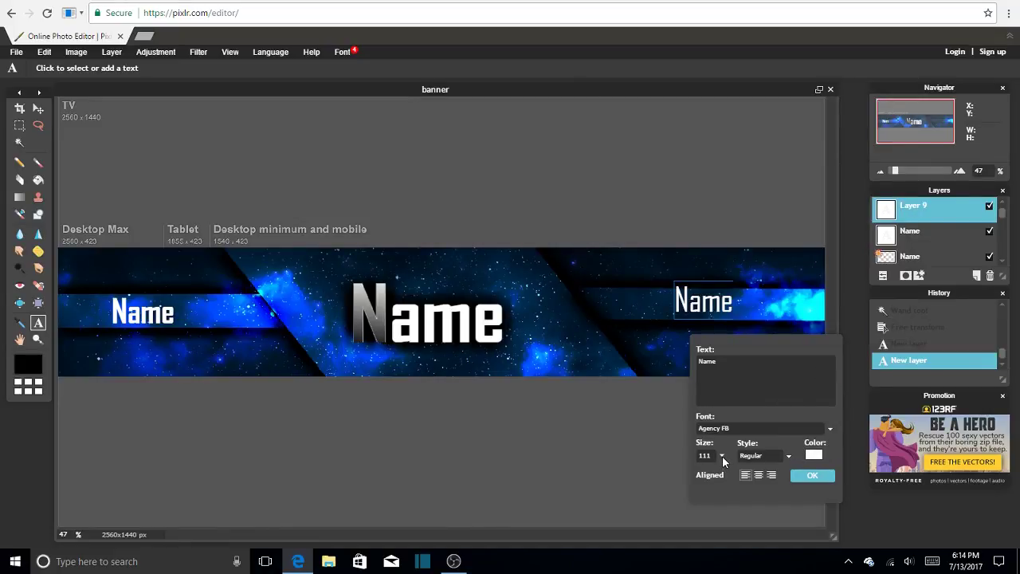
Make the right Name text Bold, nudge it onto the bar and commit
{"action": "left_click", "coordinate": [723, 456]}
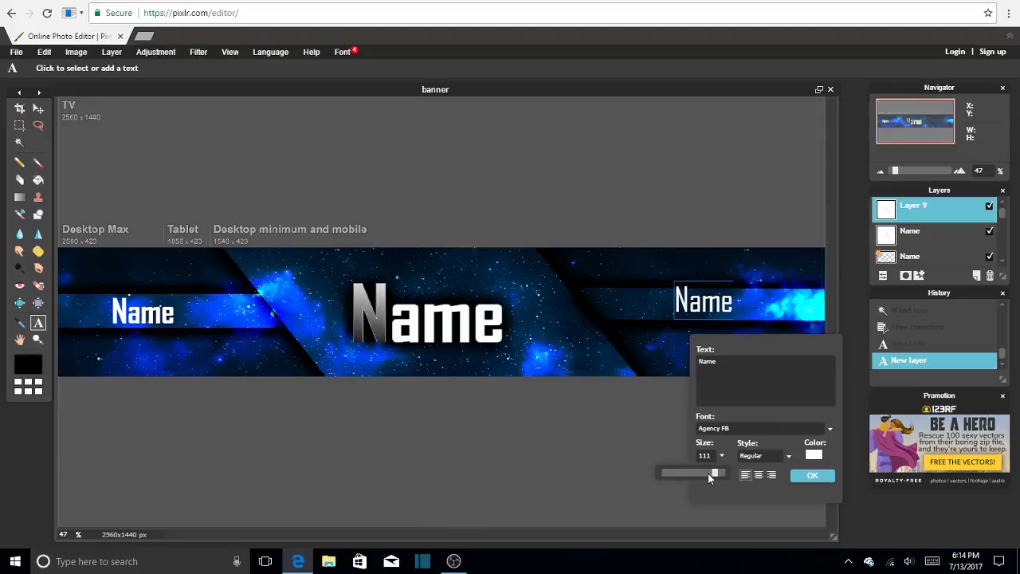
{"action": "left_click", "coordinate": [762, 456]}
{"action": "left_click", "coordinate": [769, 481]}
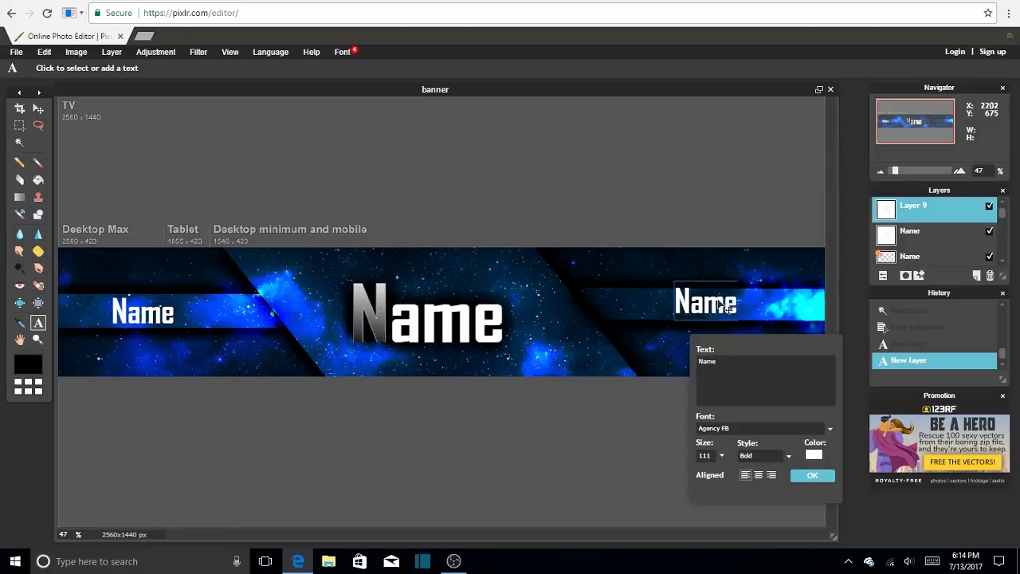
{"action": "left_click_drag", "start_coordinate": [726, 308], "coordinate": [729, 310]}
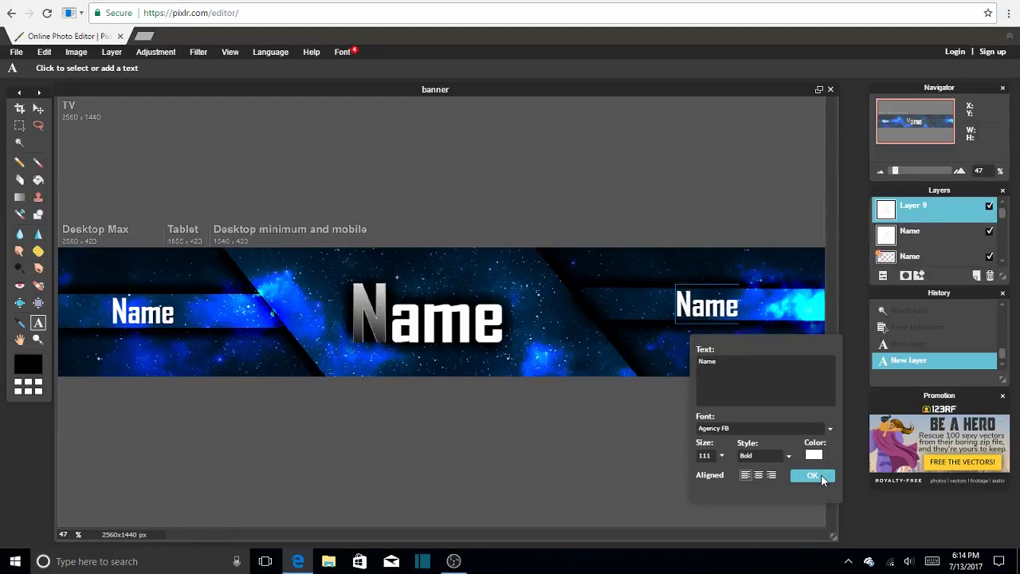
{"action": "left_click", "coordinate": [813, 476]}
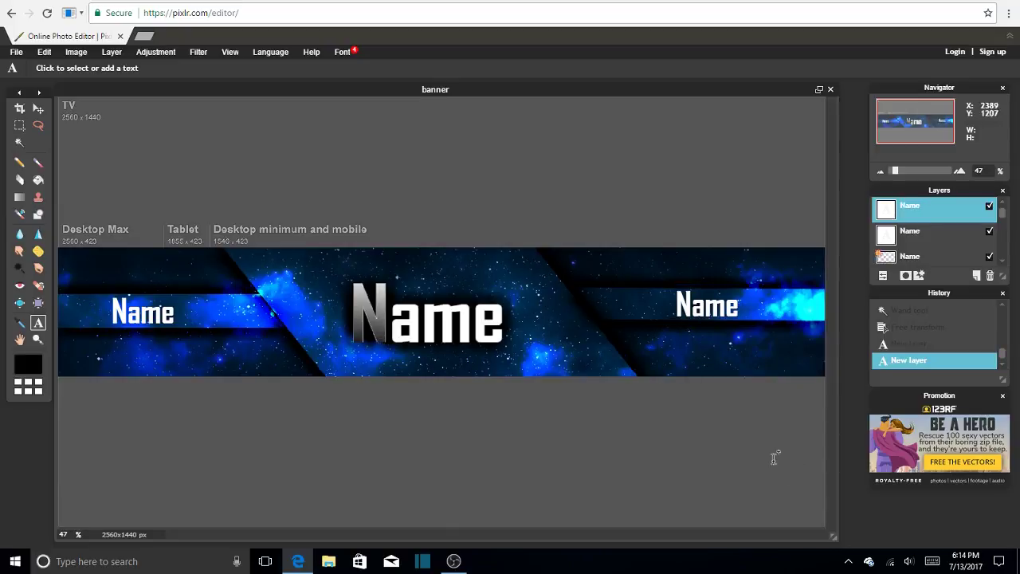